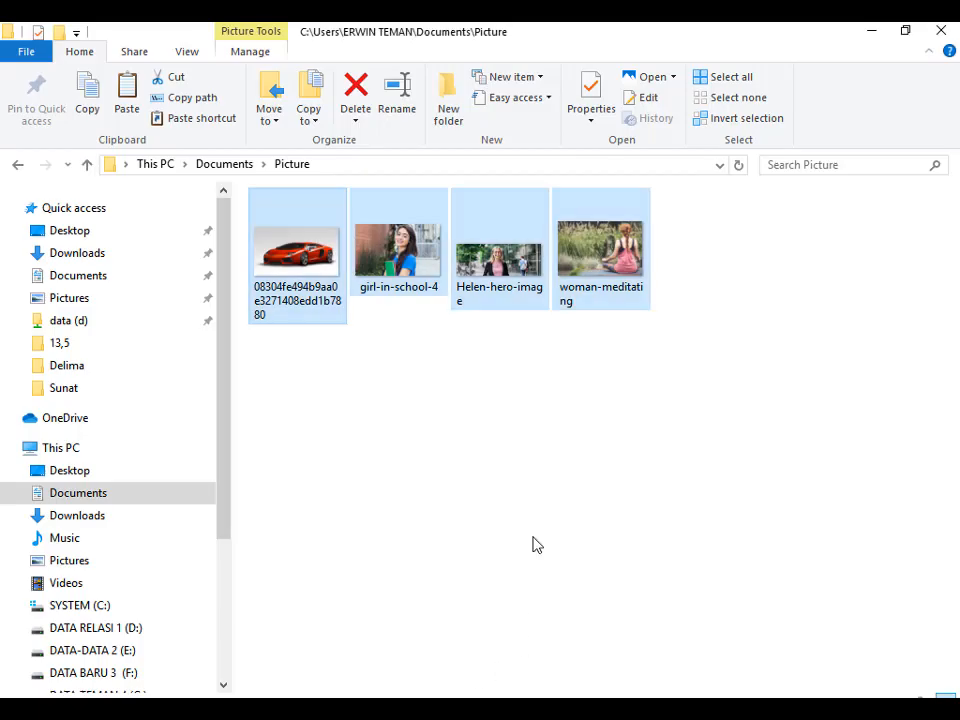
# Load the four images from the Picture folder into Photoshop and open all of them from Camera Raw
pyautogui.click(673, 469)
pyautogui.moveTo(836, 428); pyautogui.dragTo(50, 296)
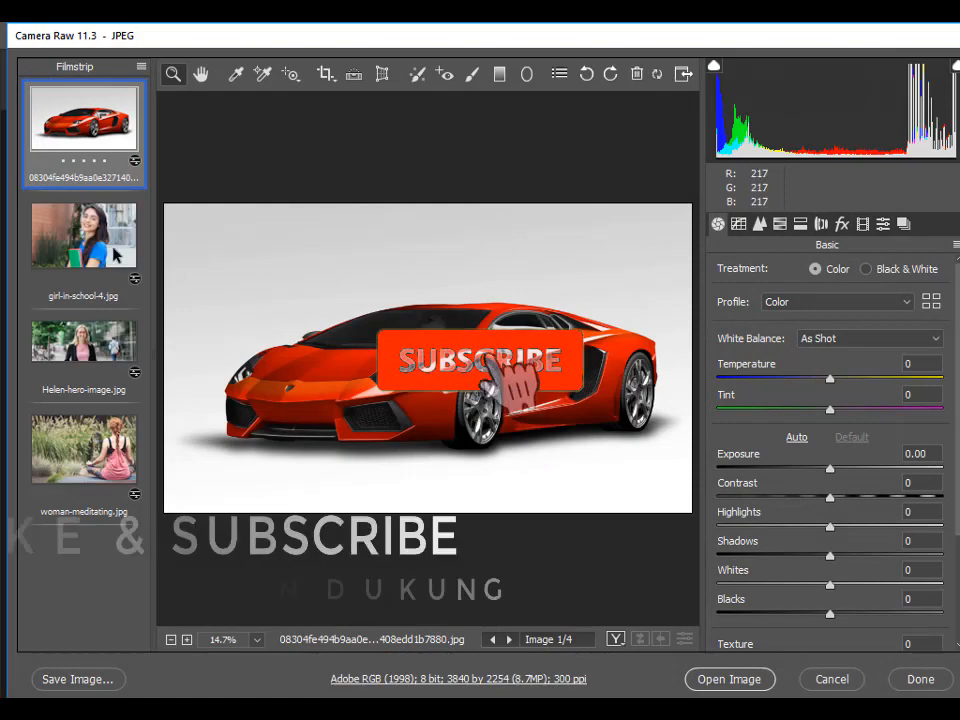
pyautogui.keyDown('shift'); pyautogui.click(84, 450); pyautogui.keyUp('shift')
pyautogui.click(730, 682)
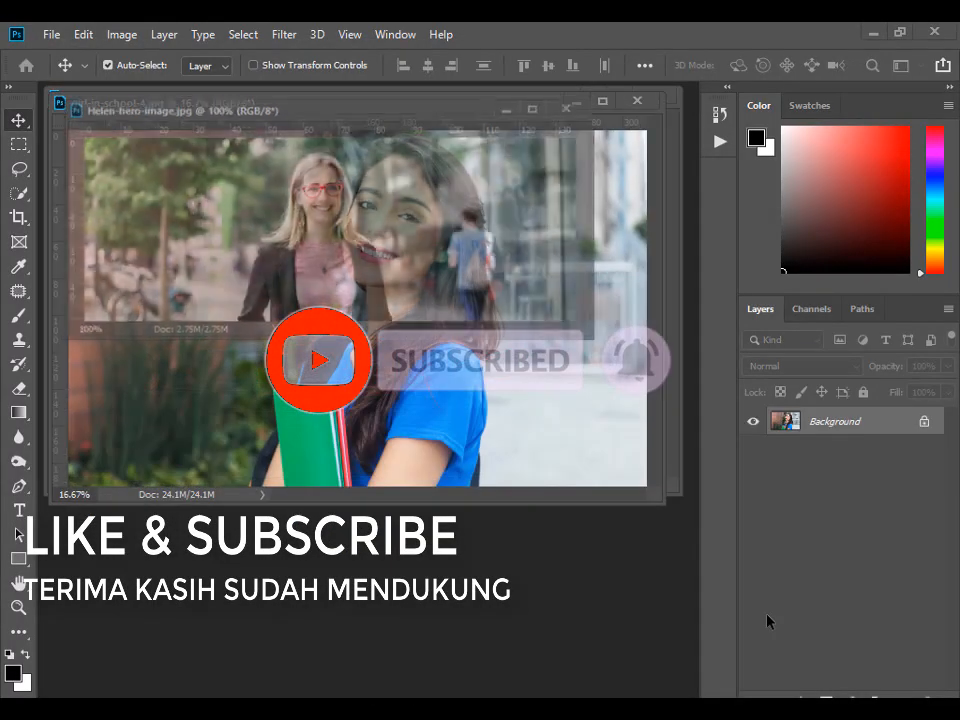
# Switch through the open documents to the girl-in-school-4 photo and show it in full-screen view
pyautogui.moveTo(384, 104); pyautogui.dragTo(400, 284)
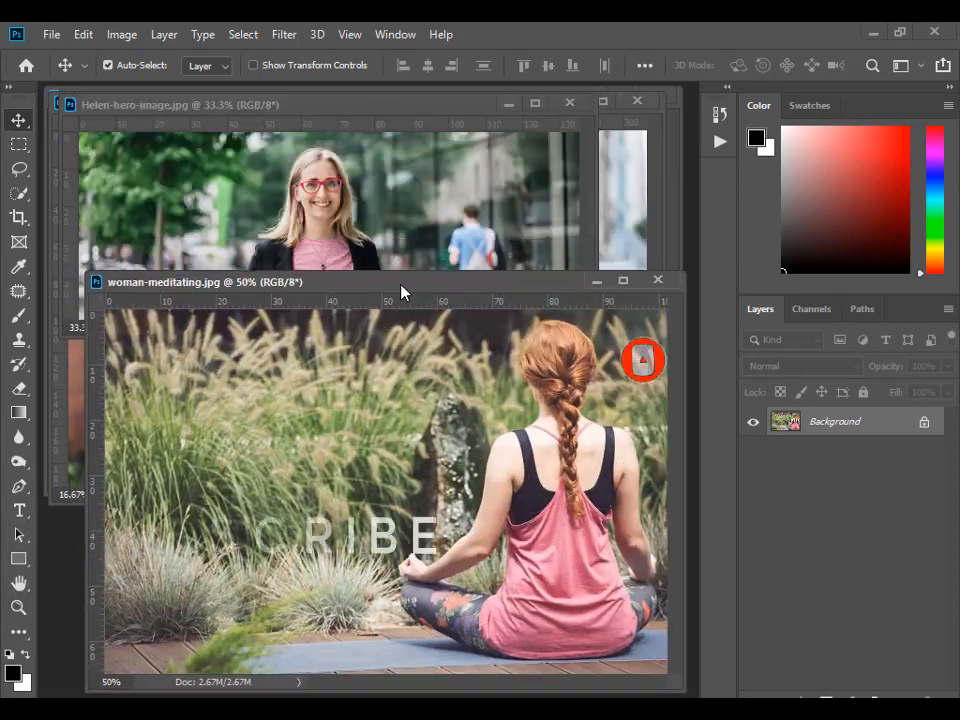
pyautogui.click(415, 200)
pyautogui.hotkey('ctrl', 'Tab')
pyautogui.hotkey('ctrl', 'Tab')
pyautogui.hotkey('ctrl', 'Tab')
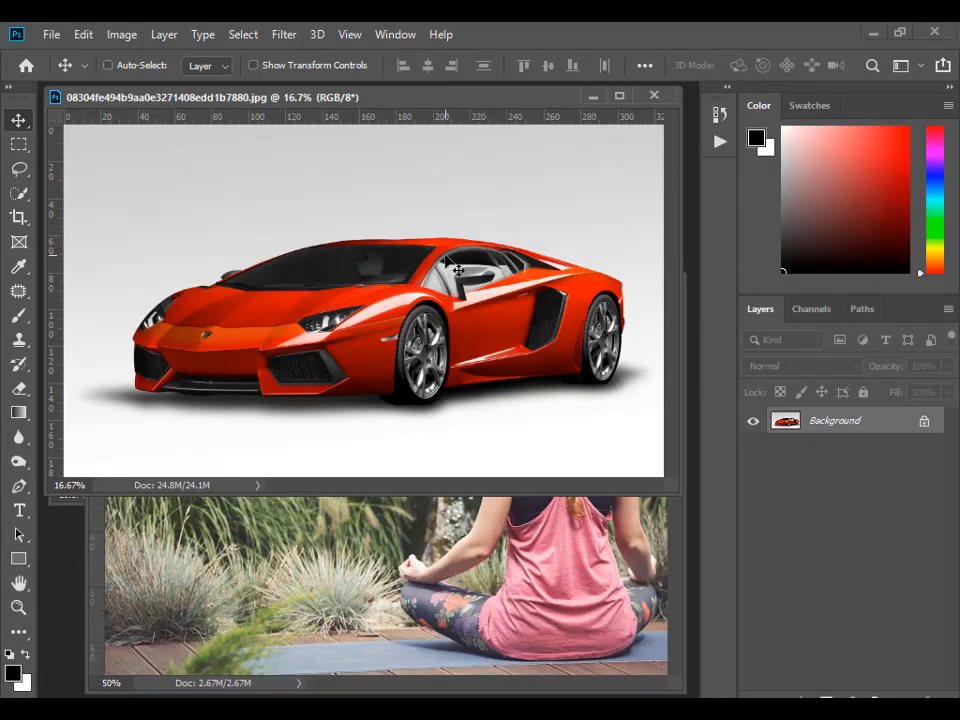
pyautogui.scroll(1, 446, 262)
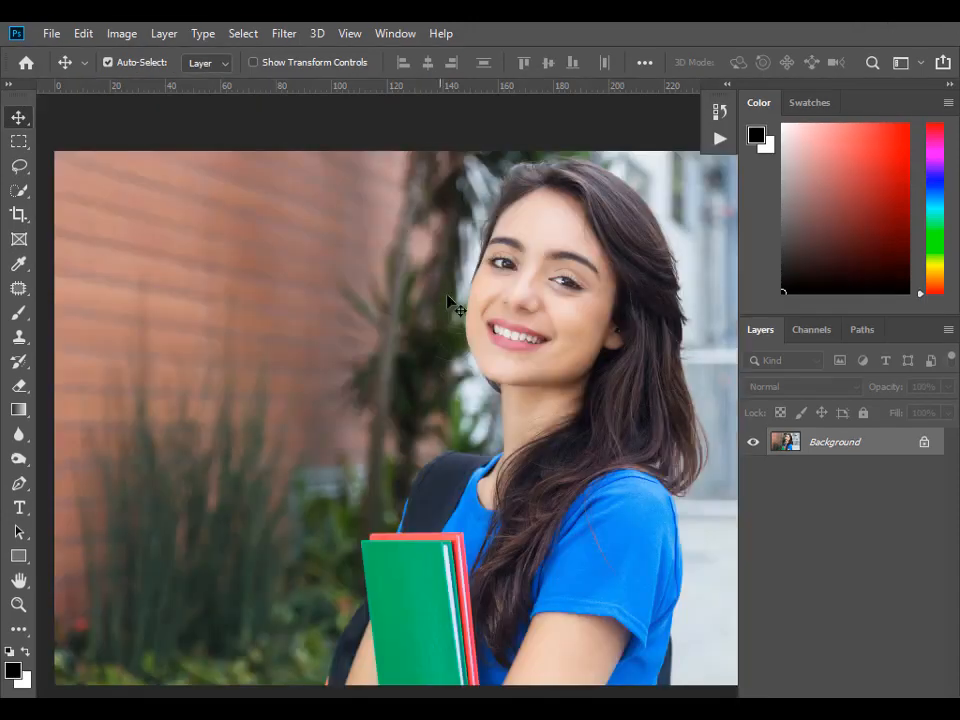
pyautogui.moveTo(553, 279); pyautogui.dragTo(531, 313)
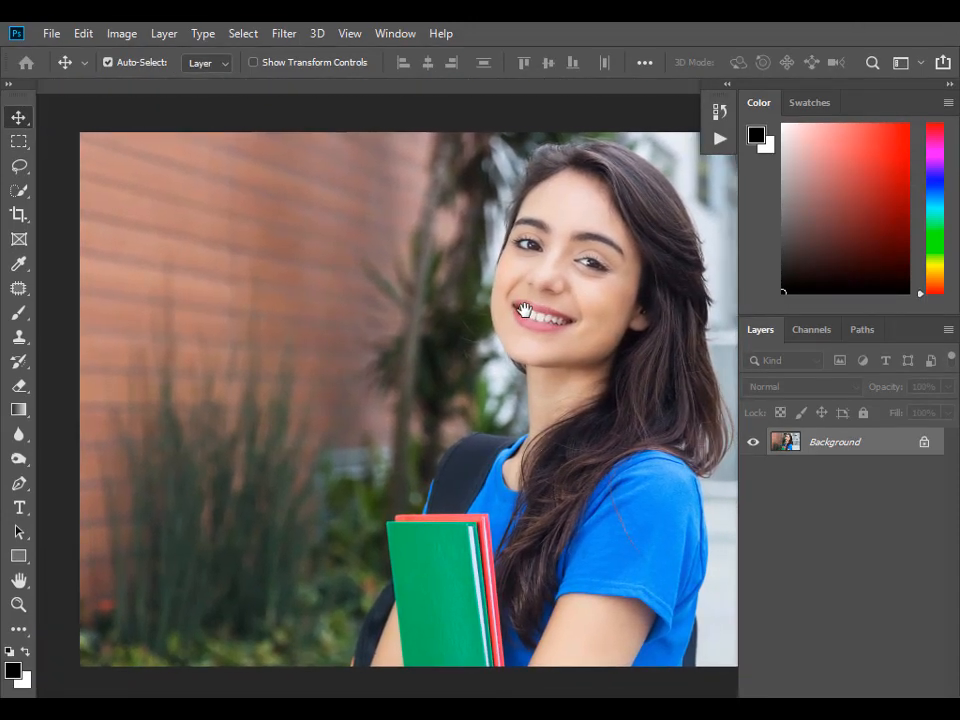
# Add a Hue/Saturation adjustment layer above the Background of the girl-in-school-4 photo and move its settings clear of the face
pyautogui.hotkey('ctrl', 'r')
pyautogui.click(850, 708)
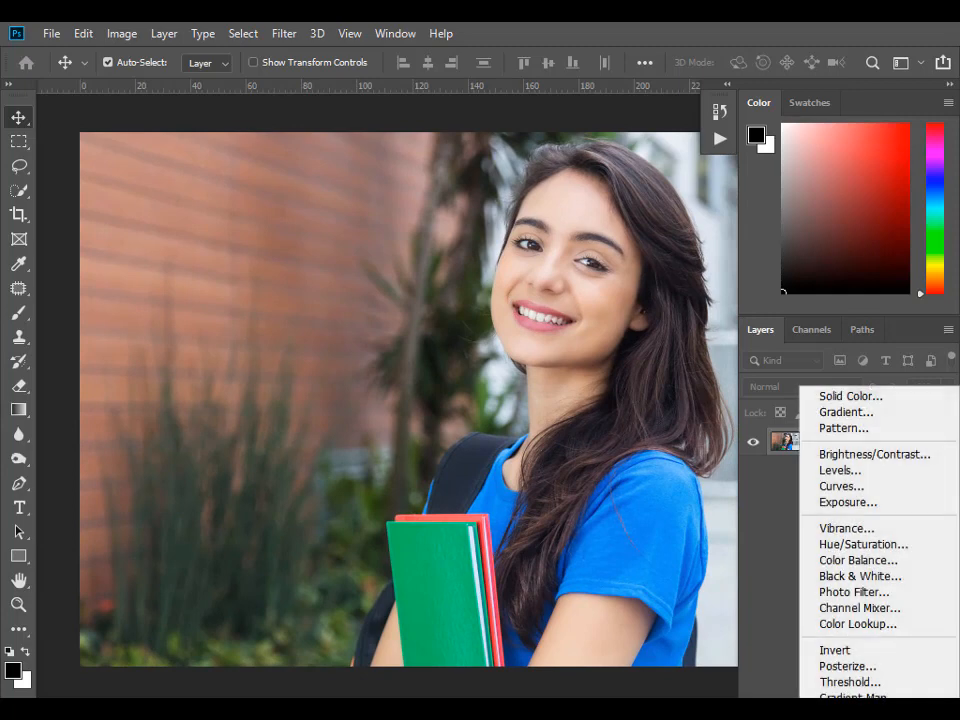
pyautogui.click(900, 552)
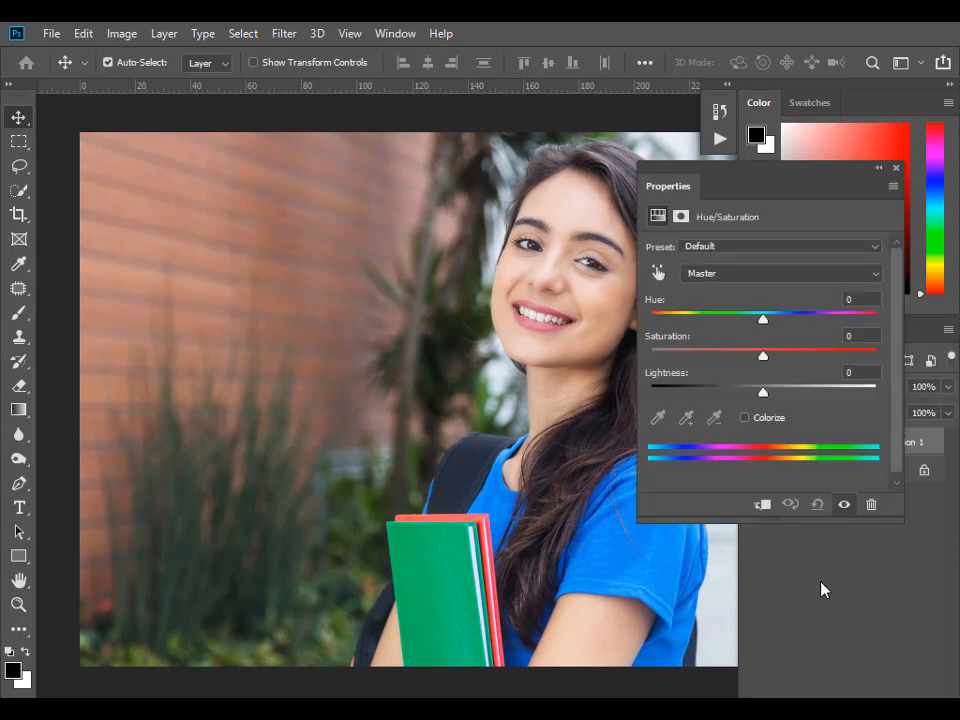
pyautogui.moveTo(715, 170); pyautogui.dragTo(792, 184)
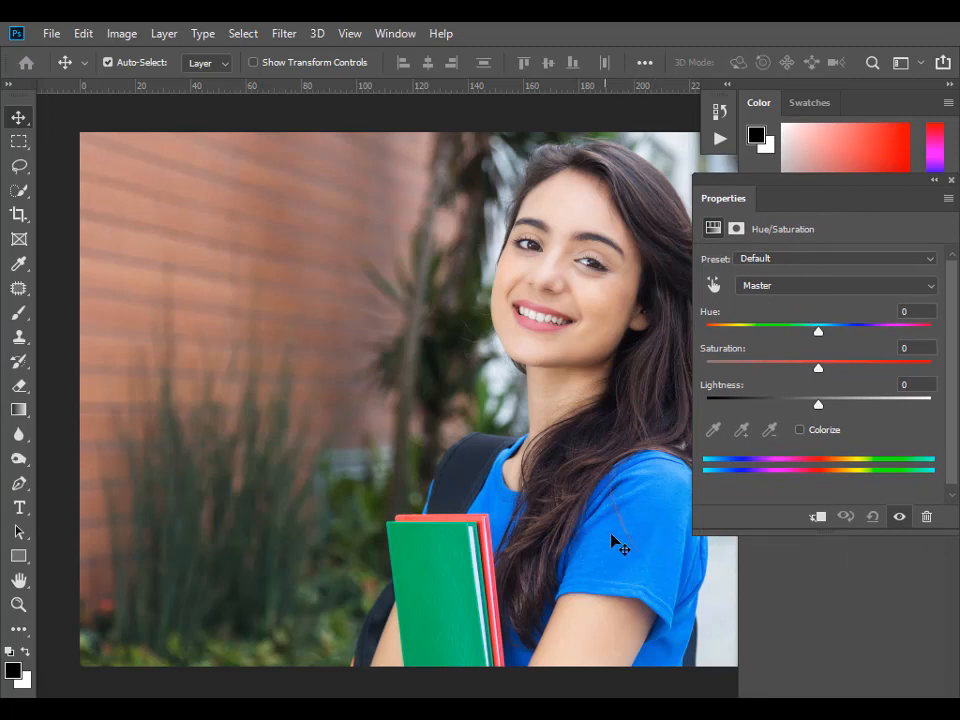
# For the Blues, set the hue to +127 and shift the affected color range to 180°/211°–240°/270°
pyautogui.click(772, 286)
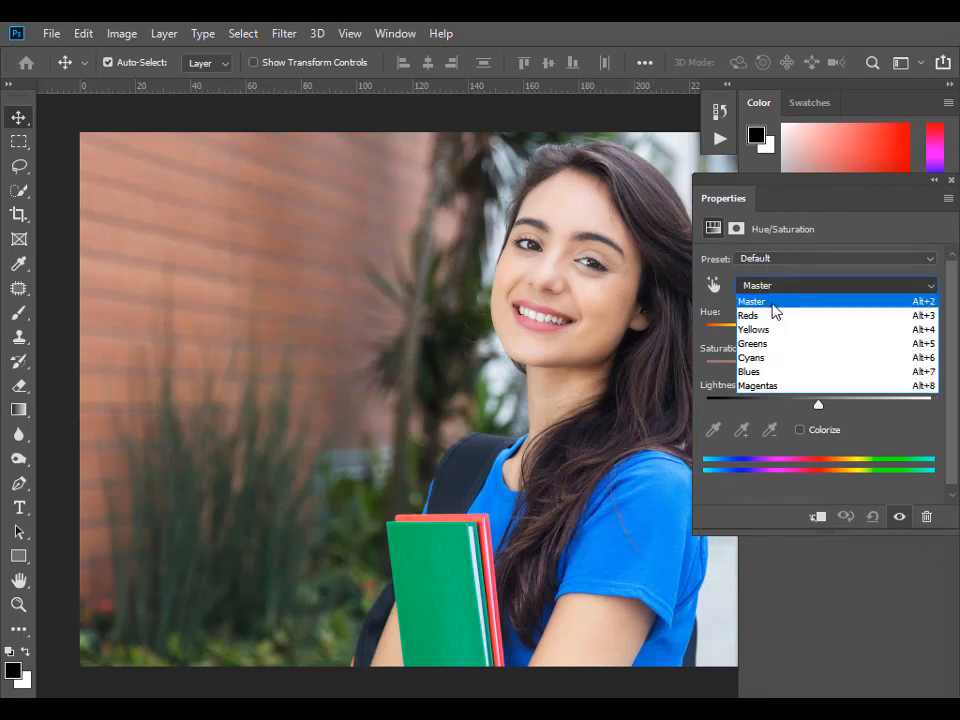
pyautogui.click(760, 372)
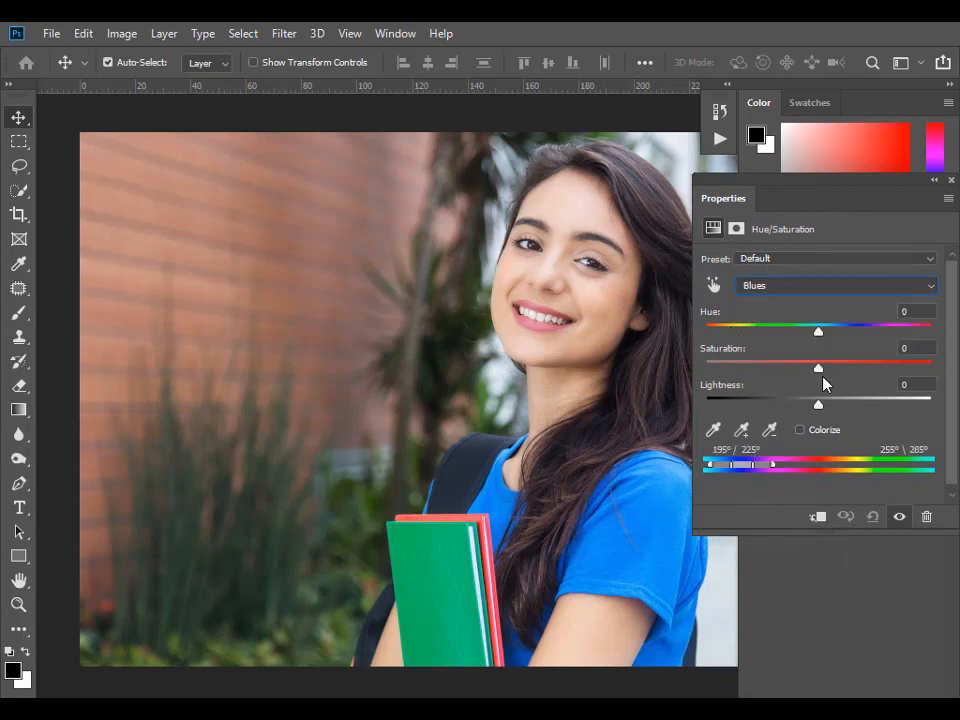
pyautogui.moveTo(821, 335); pyautogui.dragTo(906, 356)
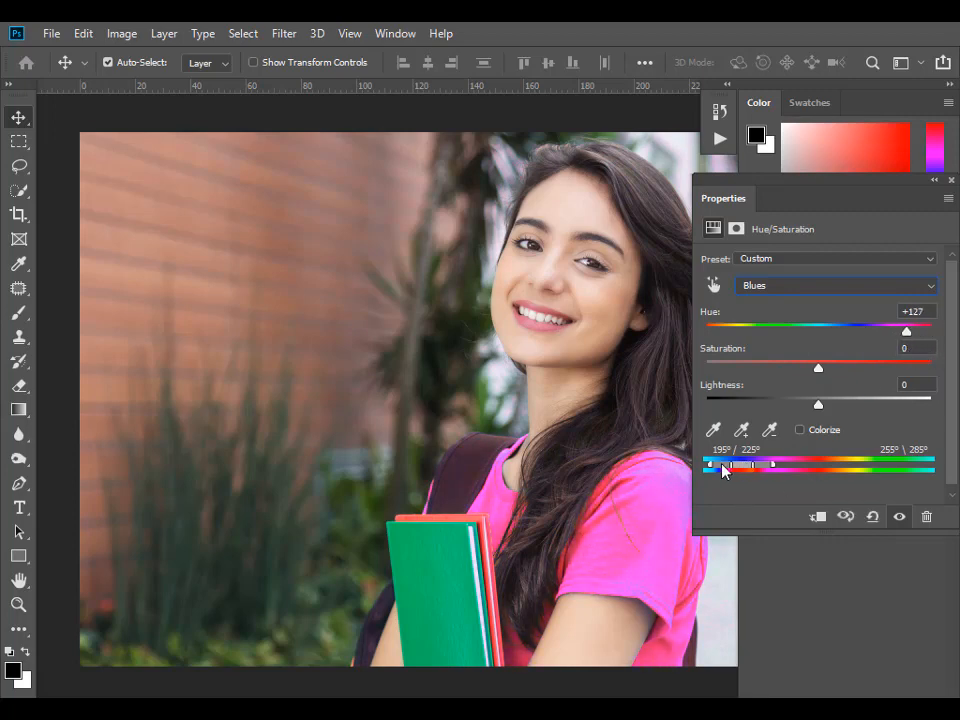
pyautogui.moveTo(722, 469)
pyautogui.mouseDown()
pyautogui.moveTo(779, 472)
pyautogui.moveTo(735, 476)
pyautogui.mouseUp()
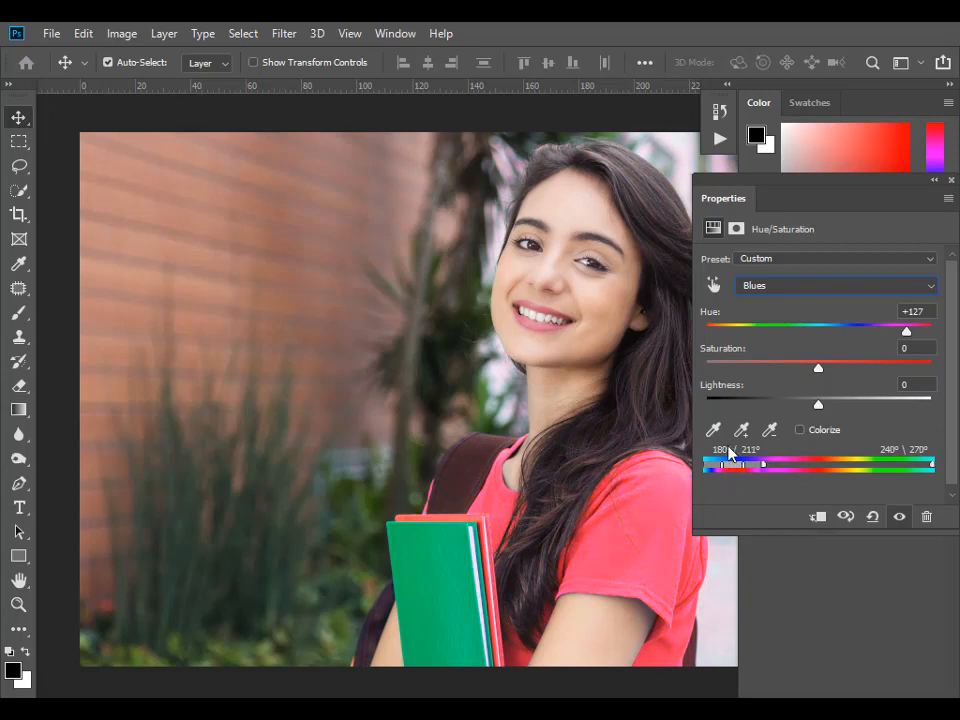
# Set the Blues saturation to -5, after trying -17 and undoing a shift of the color range
pyautogui.moveTo(818, 369); pyautogui.dragTo(784, 372)
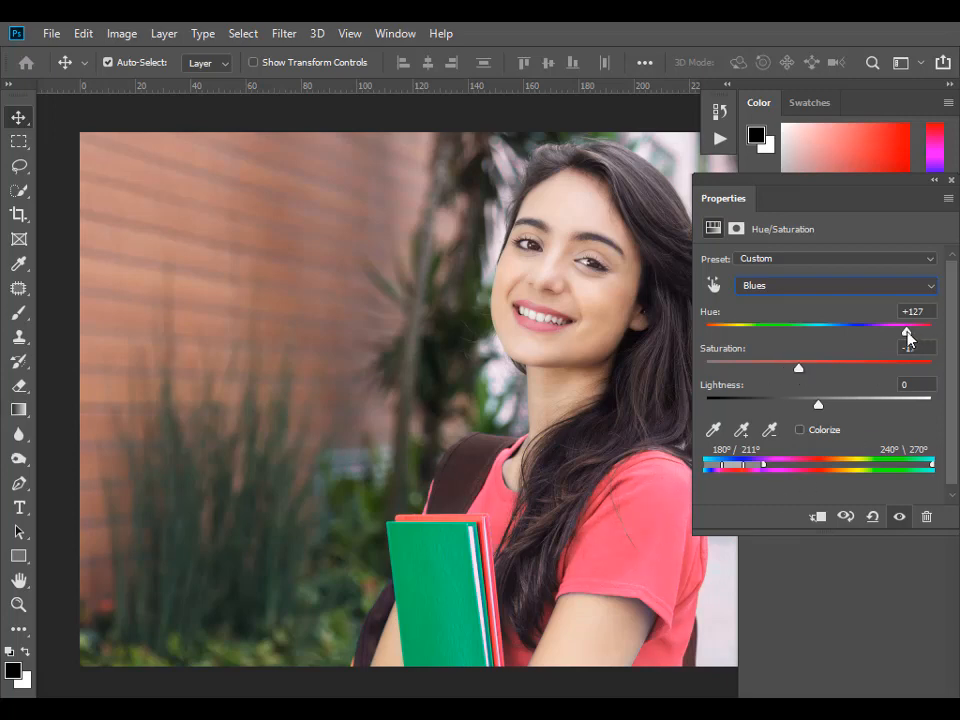
pyautogui.moveTo(907, 337)
pyautogui.mouseDown()
pyautogui.moveTo(895, 336)
pyautogui.moveTo(906, 337)
pyautogui.mouseUp()
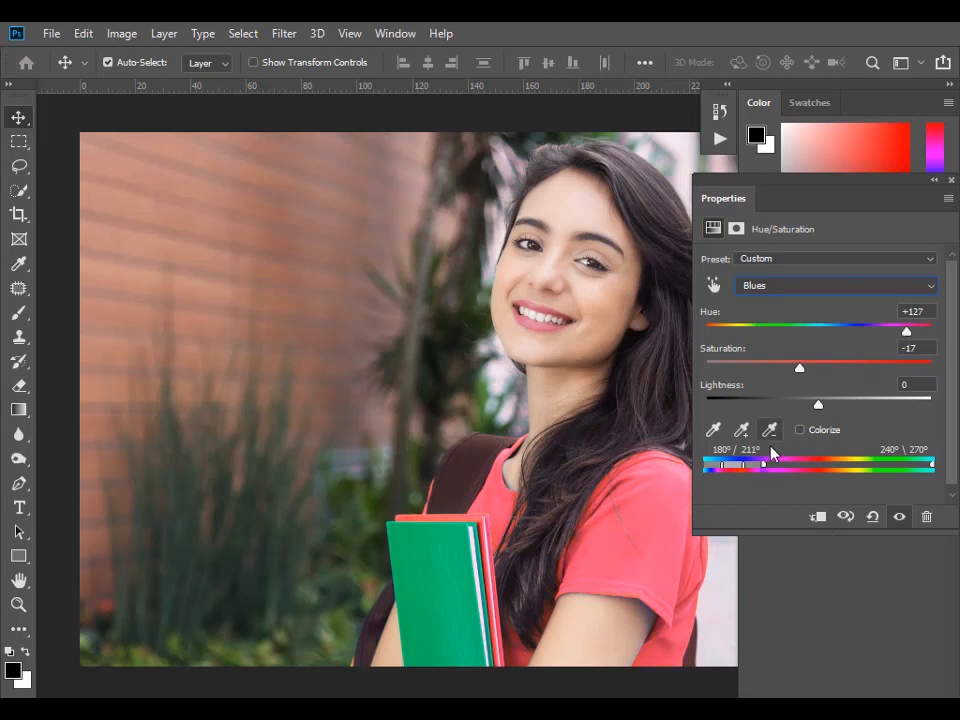
pyautogui.moveTo(739, 469)
pyautogui.mouseDown()
pyautogui.moveTo(750, 471)
pyautogui.moveTo(742, 477)
pyautogui.mouseUp()
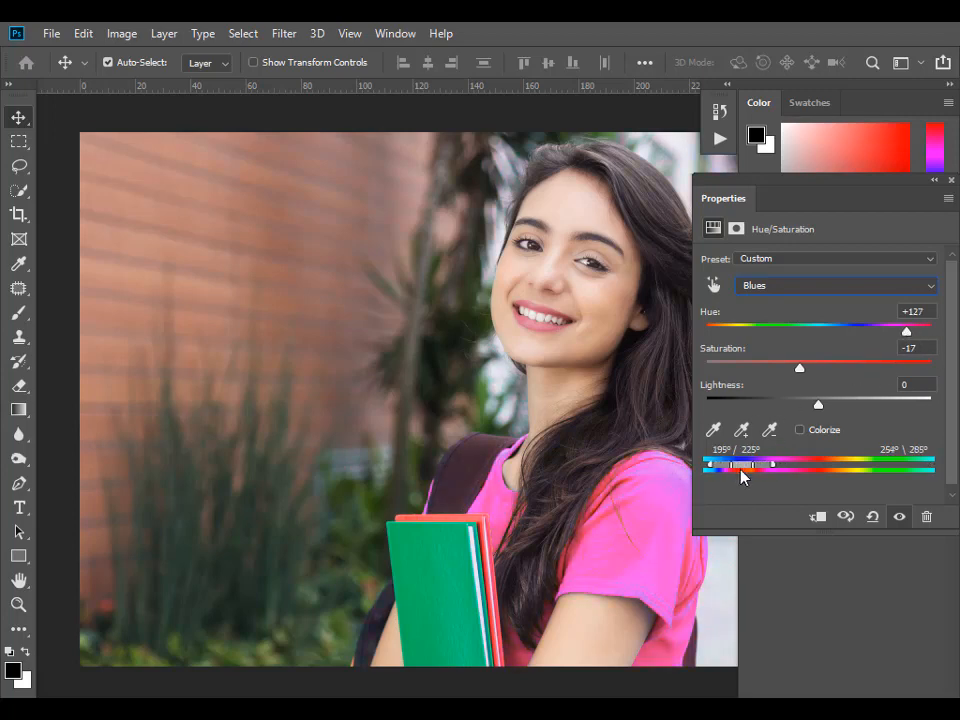
pyautogui.hotkey('ctrl', 'z')
pyautogui.moveTo(799, 371)
pyautogui.mouseDown()
pyautogui.moveTo(883, 371)
pyautogui.moveTo(799, 378)
pyautogui.moveTo(810, 381)
pyautogui.mouseUp()
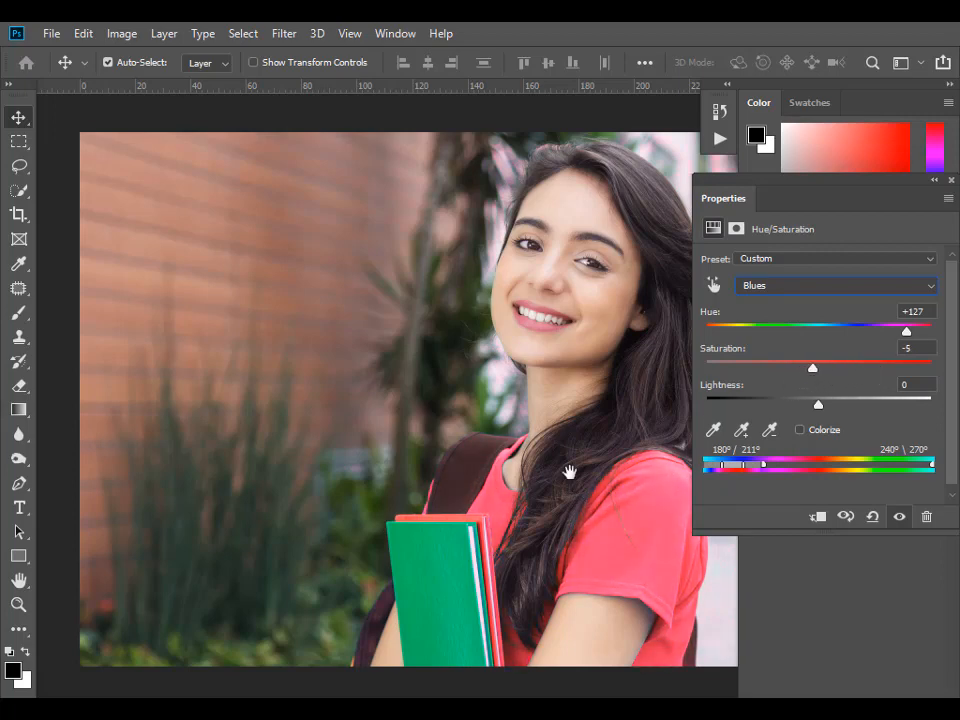
# Collapse the adjustment's properties and toggle the Hue/Saturation layer's visibility to compare the shirt color before and after
pyautogui.moveTo(581, 357); pyautogui.dragTo(521, 377)
pyautogui.hotkey('ctrl', 'r')
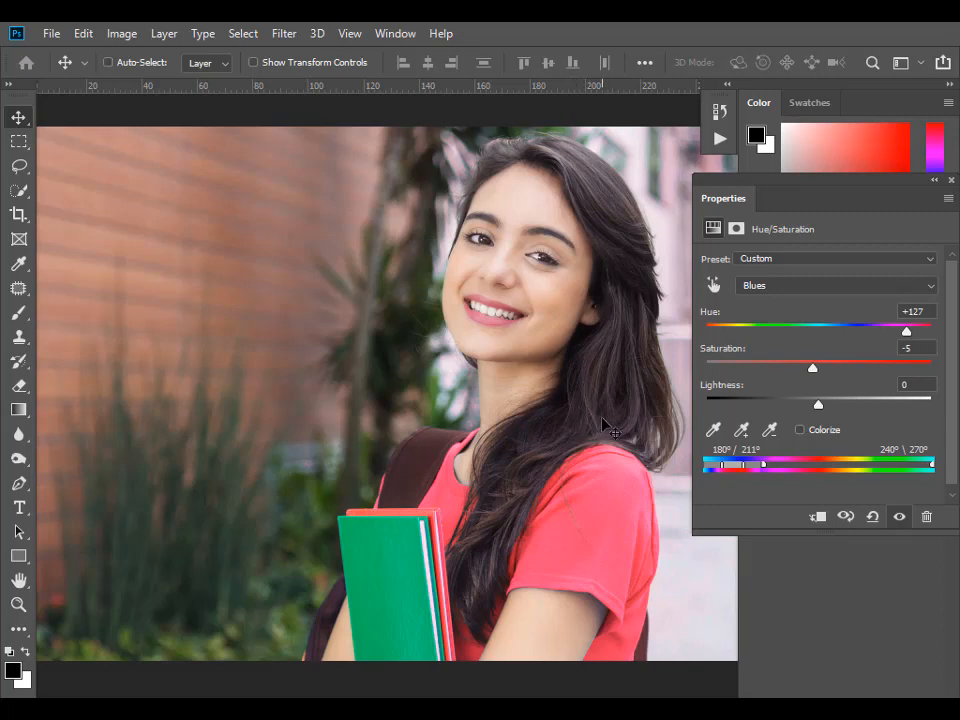
pyautogui.click(872, 625)
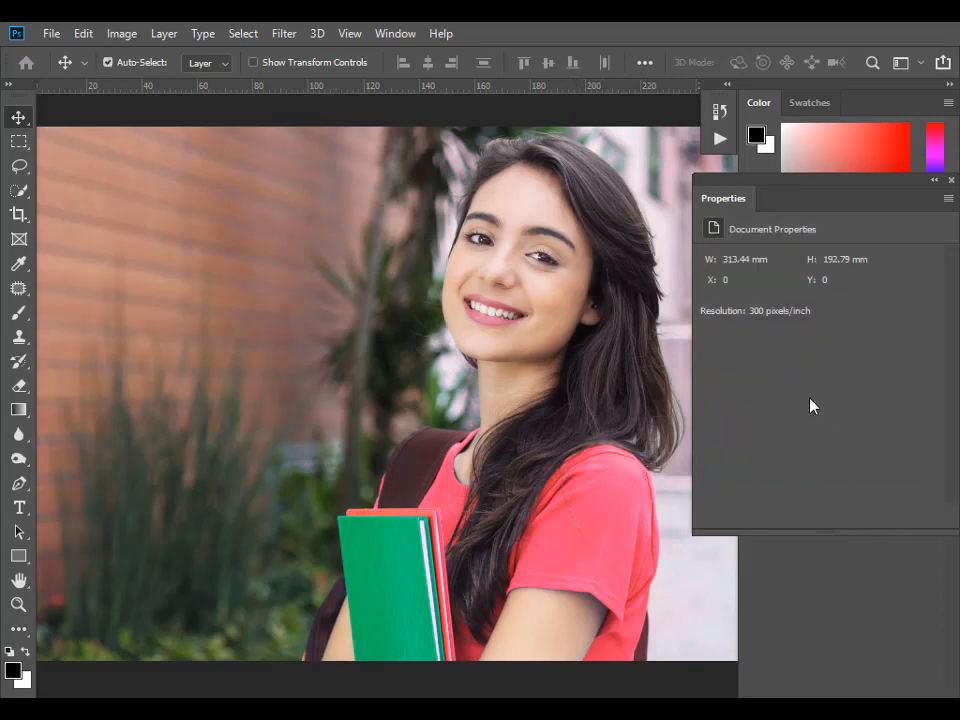
pyautogui.click(934, 180)
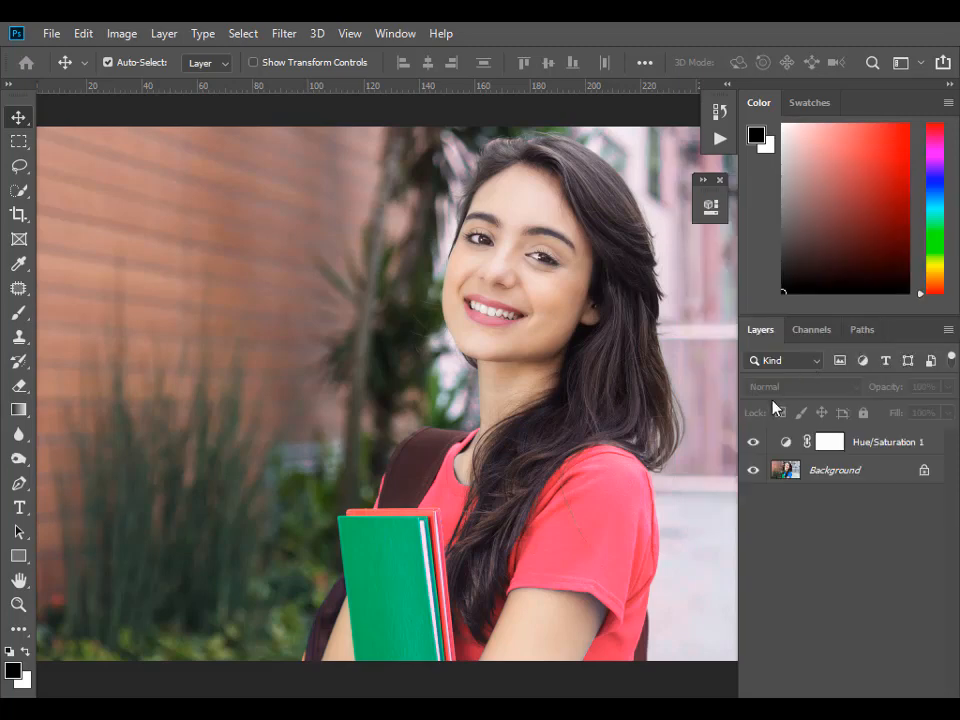
pyautogui.click(758, 443)
pyautogui.click(756, 443)
pyautogui.click(756, 443)
pyautogui.click(756, 443)
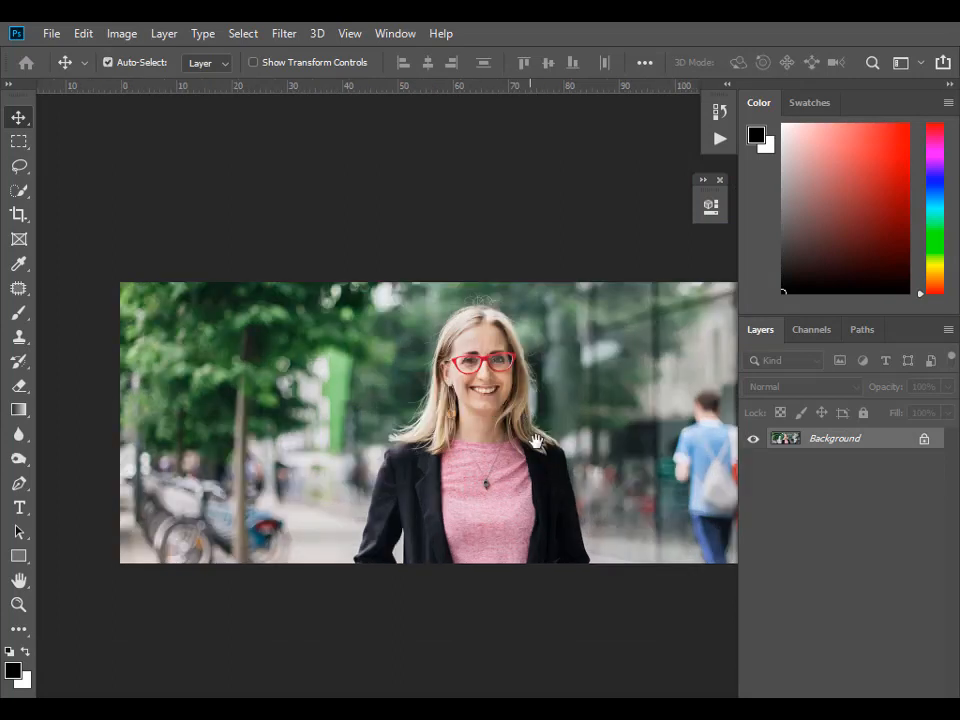
# Add a Hue/Saturation adjustment layer to the Helen-hero-image photo and open its properties clear of the woman
pyautogui.moveTo(537, 441); pyautogui.dragTo(462, 429)
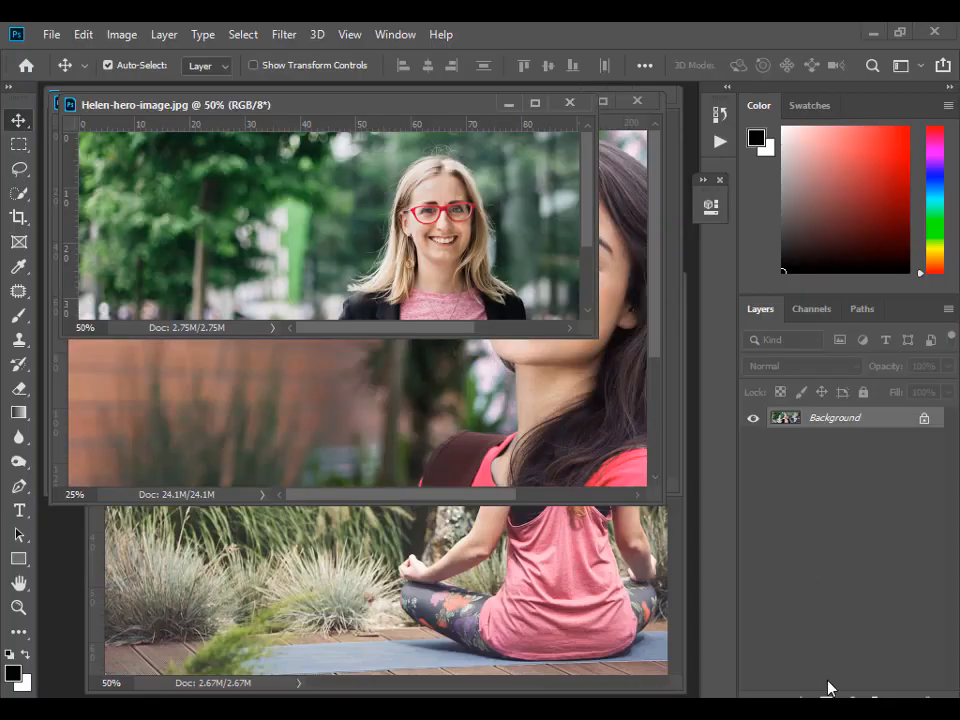
pyautogui.click(828, 688)
pyautogui.click(857, 519)
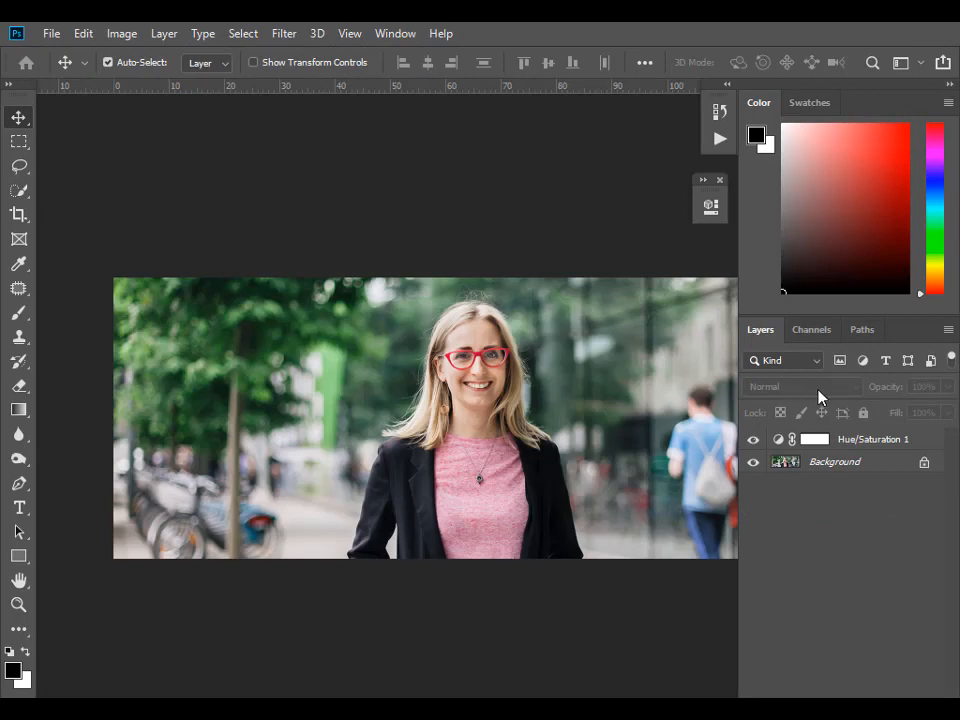
pyautogui.click(873, 442)
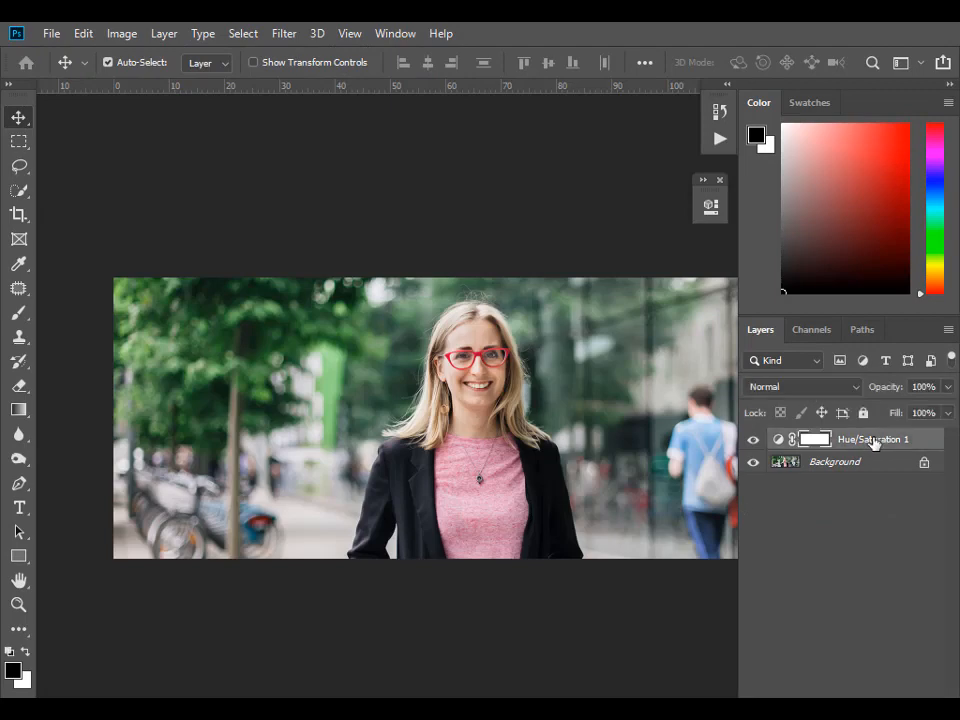
pyautogui.click(710, 214)
pyautogui.moveTo(558, 205); pyautogui.dragTo(818, 260)
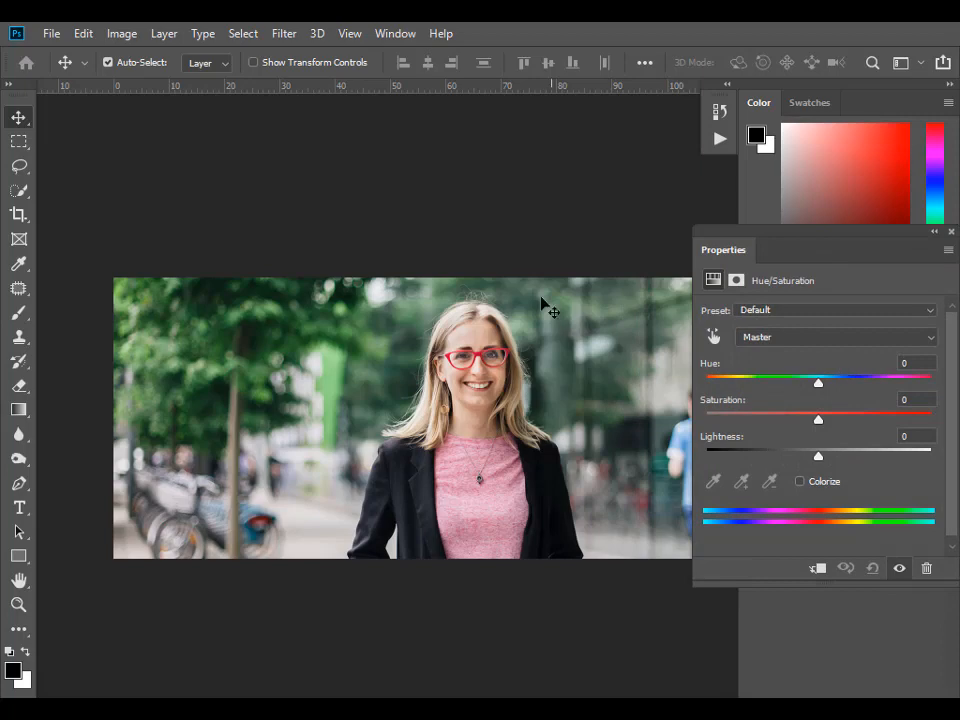
pyautogui.moveTo(508, 346); pyautogui.dragTo(454, 309)
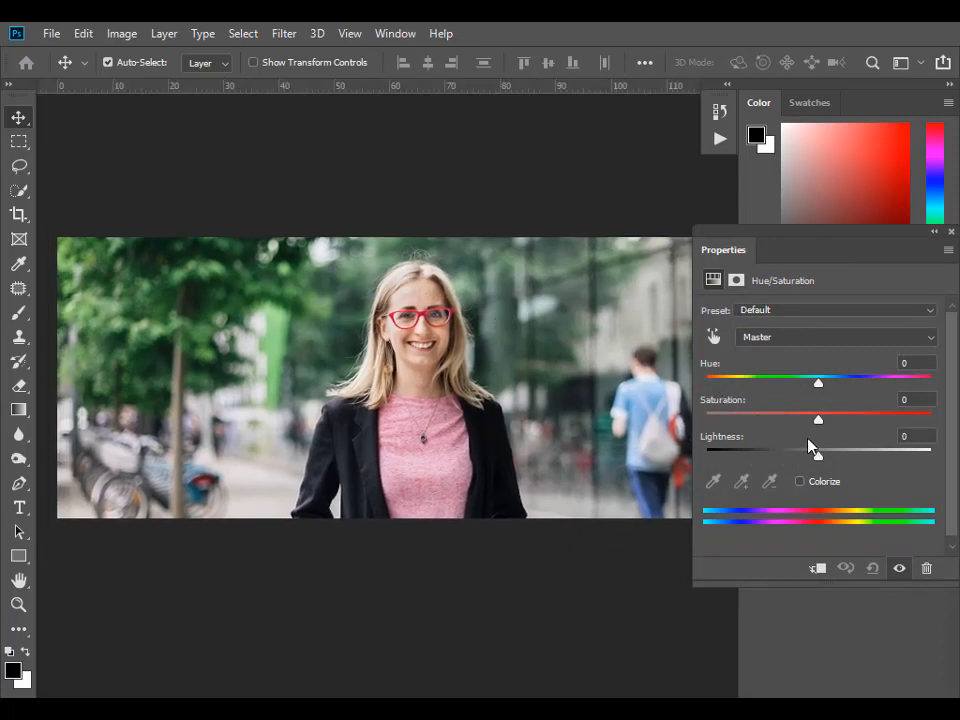
# For the Greens, set hue to -36 and saturation to +25, and shift the color range to 56°/86°–116°/145°
pyautogui.click(789, 343)
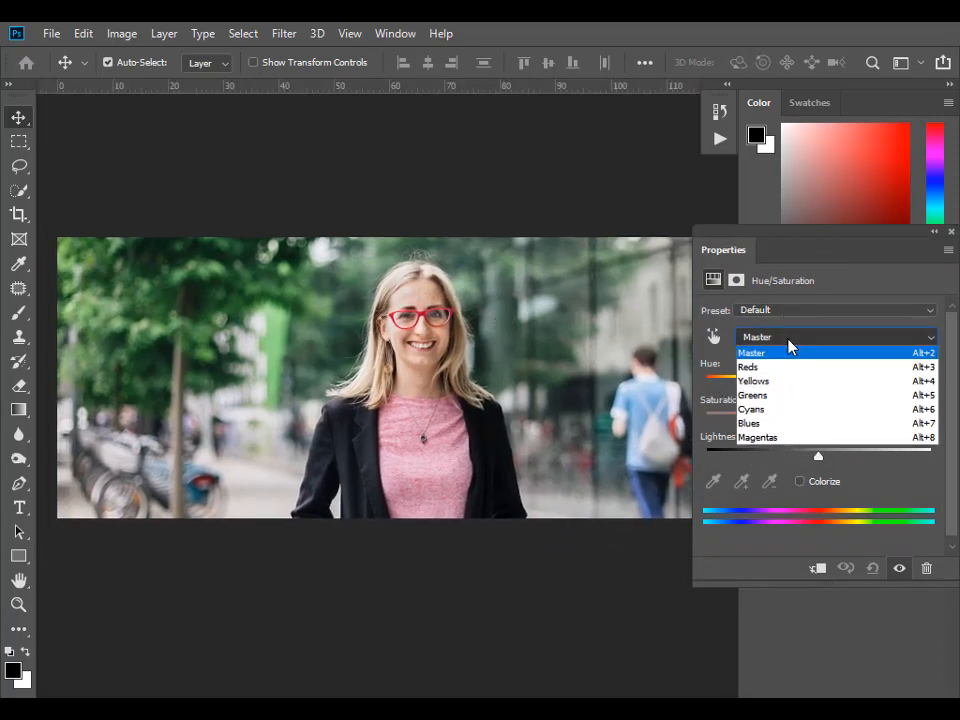
pyautogui.click(810, 396)
pyautogui.moveTo(819, 386); pyautogui.dragTo(846, 465)
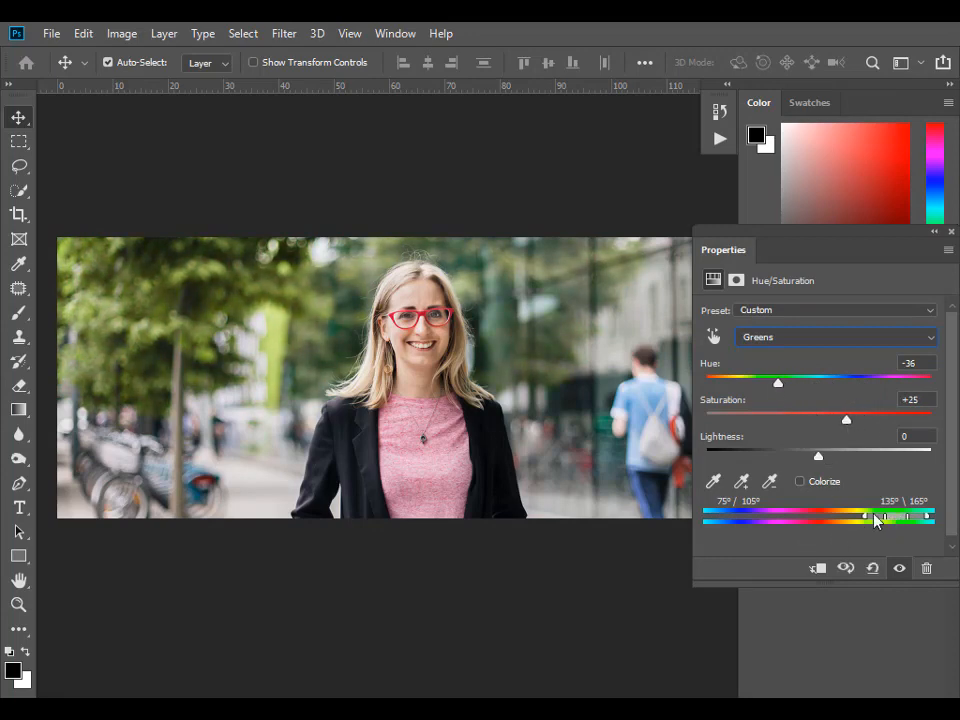
pyautogui.moveTo(899, 517); pyautogui.dragTo(880, 527)
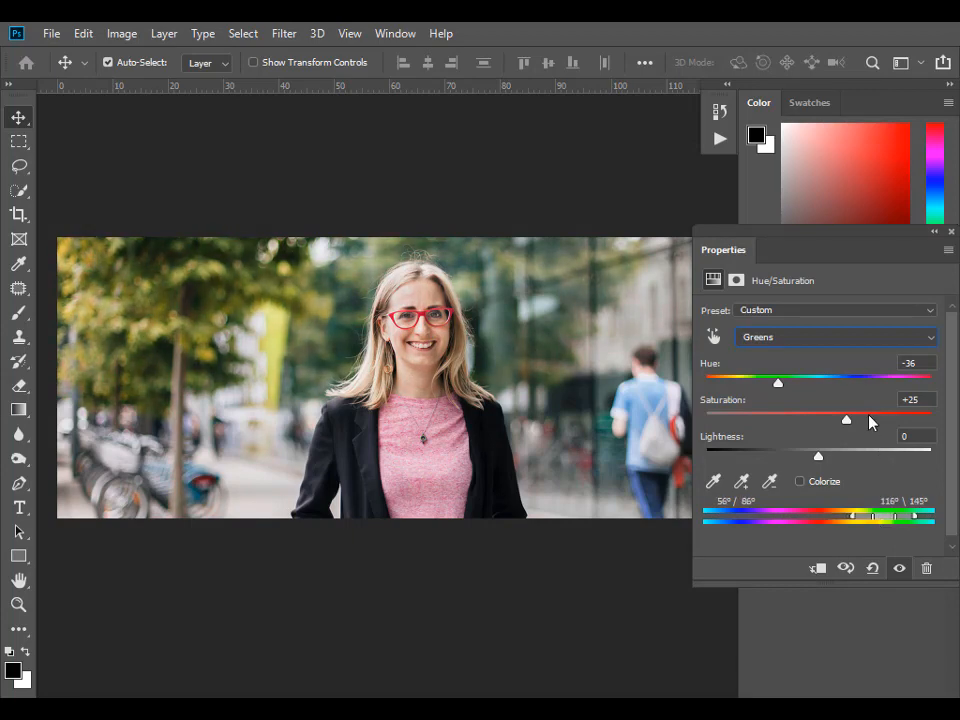
# Refine the Greens to saturation +31 and hue -63 so the tree foliage turns autumn orange
pyautogui.moveTo(846, 421)
pyautogui.mouseDown()
pyautogui.moveTo(879, 426)
pyautogui.moveTo(840, 431)
pyautogui.moveTo(855, 425)
pyautogui.mouseUp()
pyautogui.moveTo(781, 389)
pyautogui.mouseDown()
pyautogui.moveTo(750, 386)
pyautogui.moveTo(831, 394)
pyautogui.moveTo(774, 388)
pyautogui.moveTo(789, 393)
pyautogui.mouseUp()
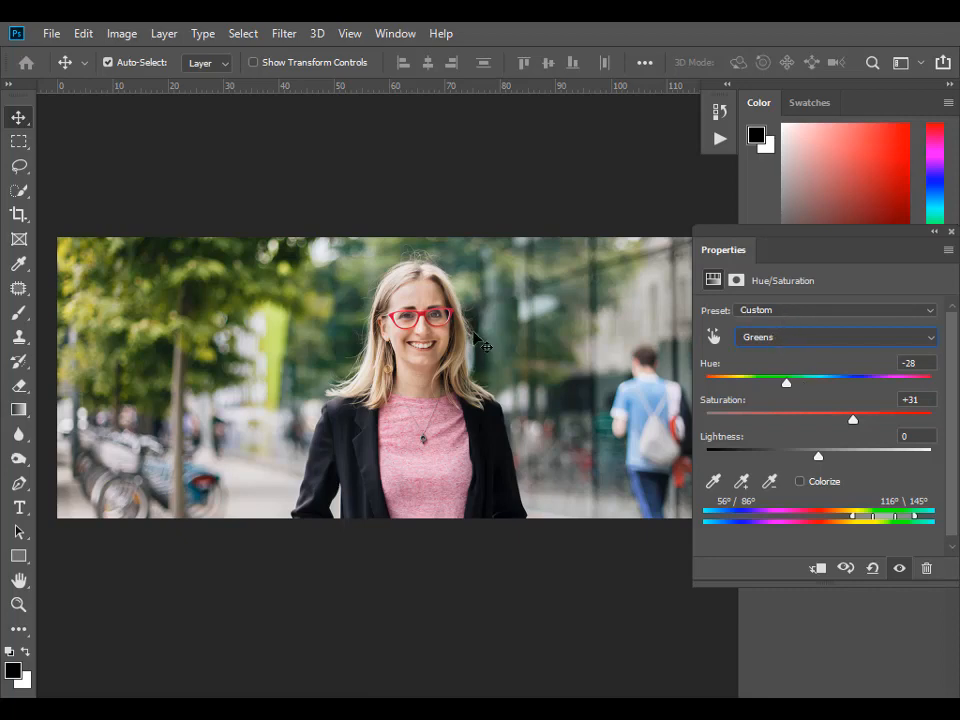
pyautogui.moveTo(790, 391); pyautogui.dragTo(762, 389)
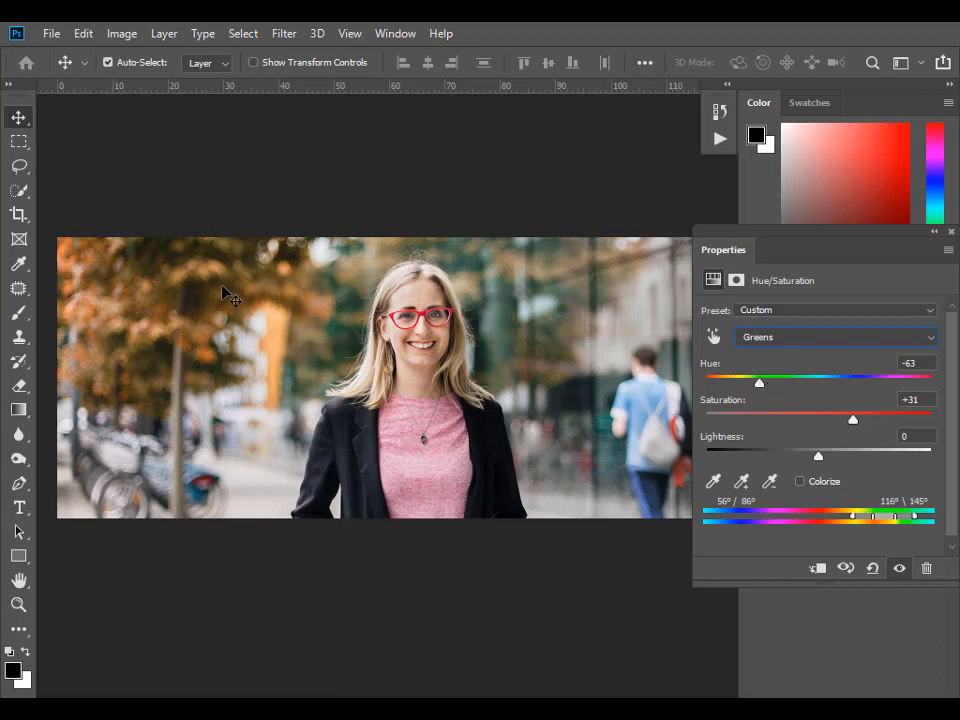
pyautogui.click(774, 339)
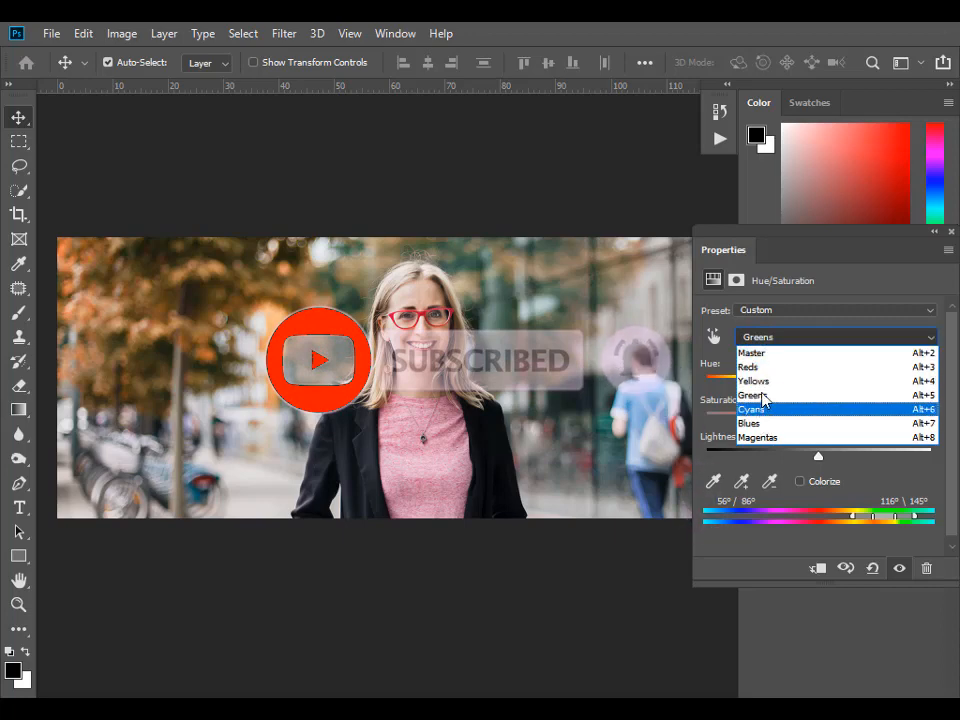
pyautogui.click(768, 368)
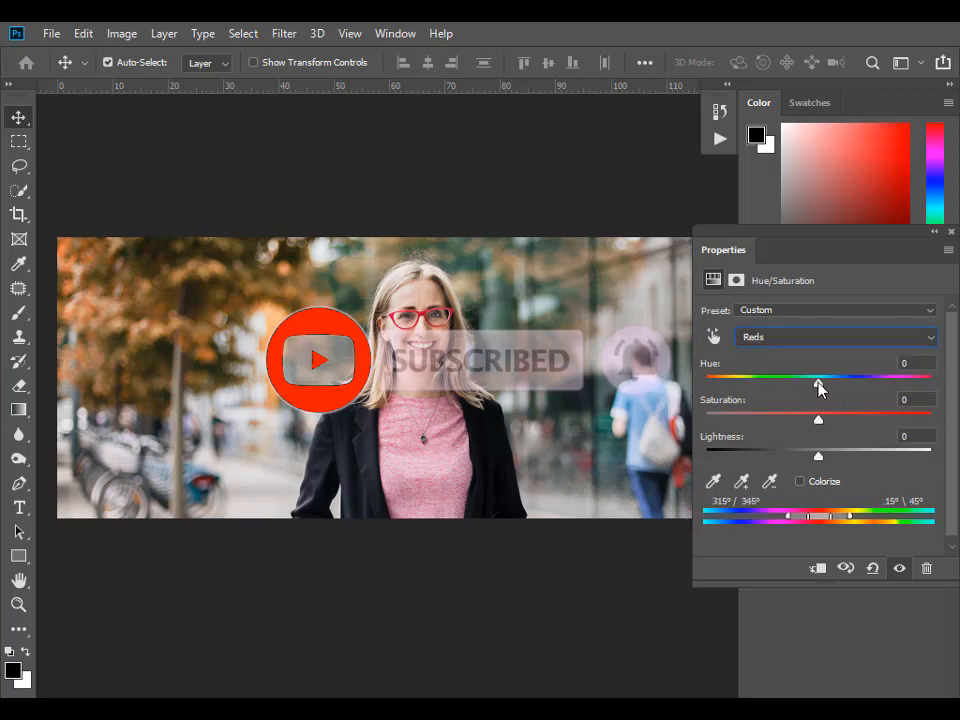
pyautogui.moveTo(818, 388)
pyautogui.mouseDown()
pyautogui.moveTo(791, 386)
pyautogui.moveTo(909, 401)
pyautogui.moveTo(822, 405)
pyautogui.mouseUp()
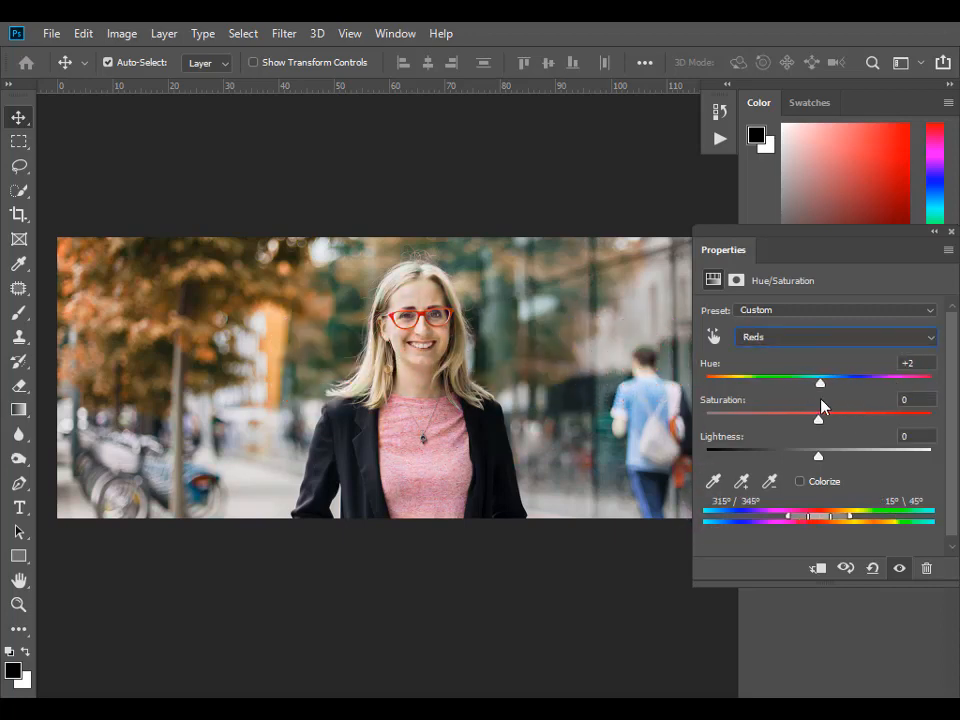
pyautogui.hotkey('ctrl', 'z')
pyautogui.moveTo(820, 523); pyautogui.dragTo(772, 532)
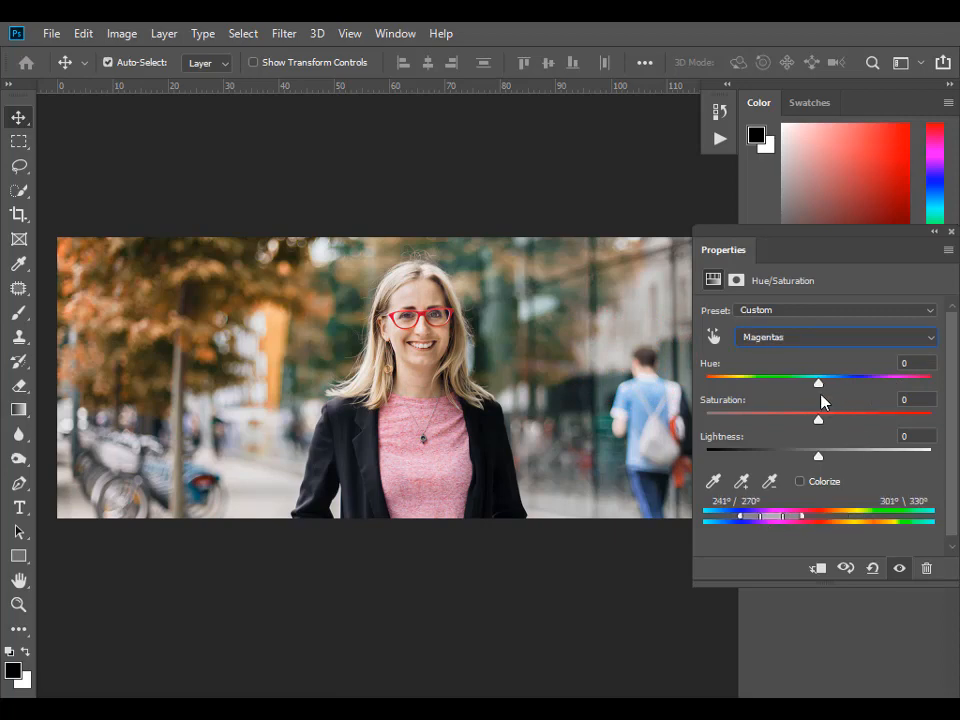
pyautogui.moveTo(819, 384); pyautogui.dragTo(784, 399)
pyautogui.hotkey('ctrl', 'z')
pyautogui.hotkey('ctrl', 'z')
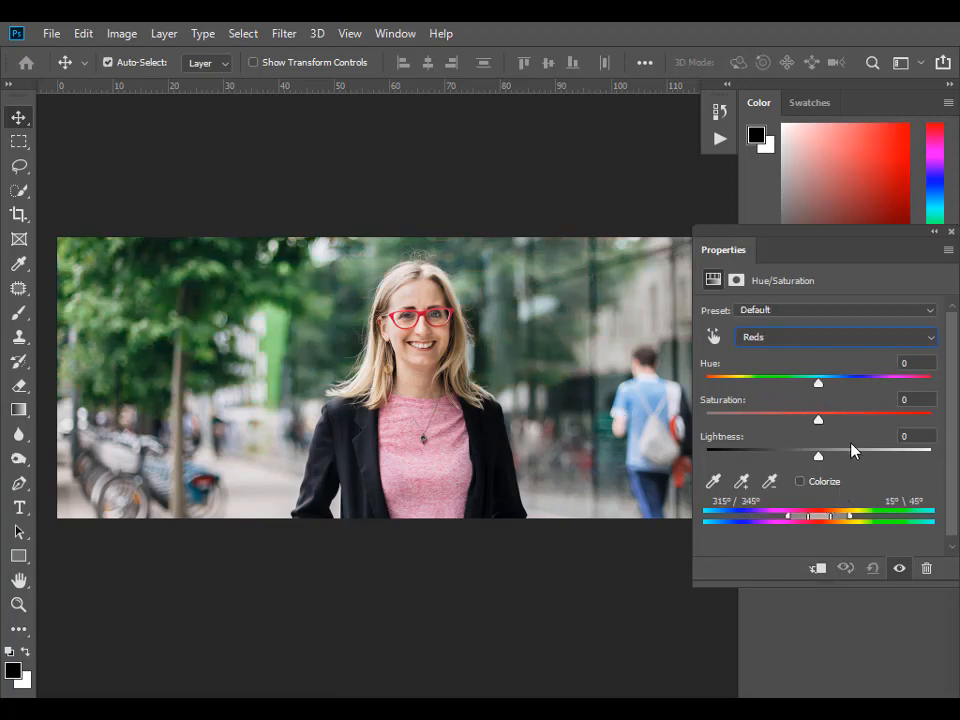
pyautogui.hotkey('ctrl', 'z')
pyautogui.hotkey('ctrl', 'shift', 'z')
pyautogui.hotkey('ctrl', 'shift', 'z')
pyautogui.hotkey('ctrl', 'shift', 'z')
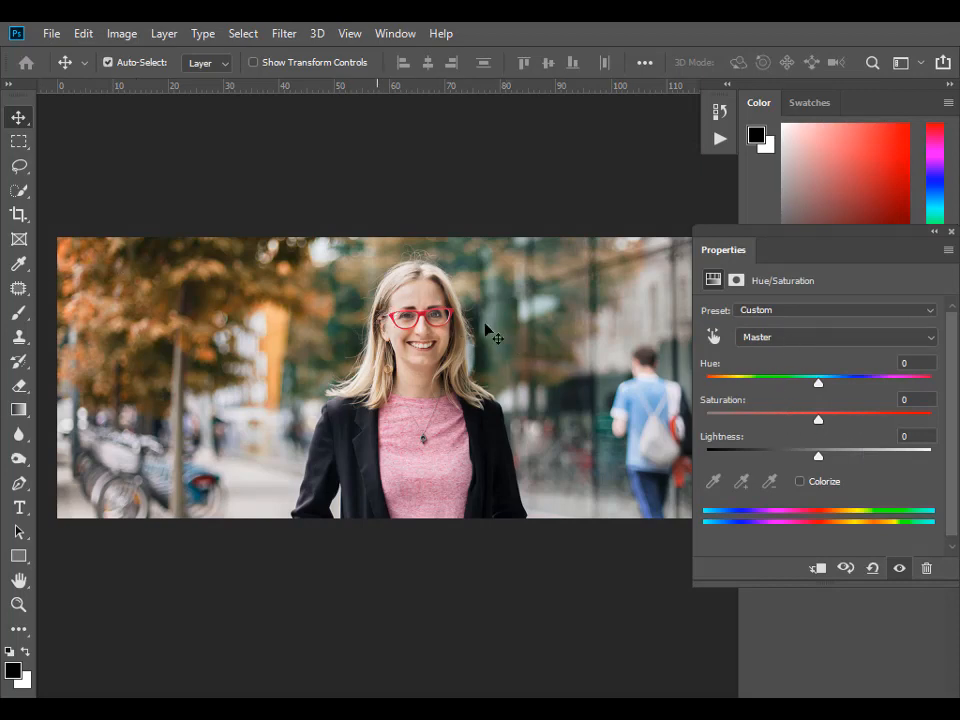
# Collapse the adjustment's properties and toggle the Hue/Saturation layer's visibility to compare the tree foliage before and after
pyautogui.click(818, 645)
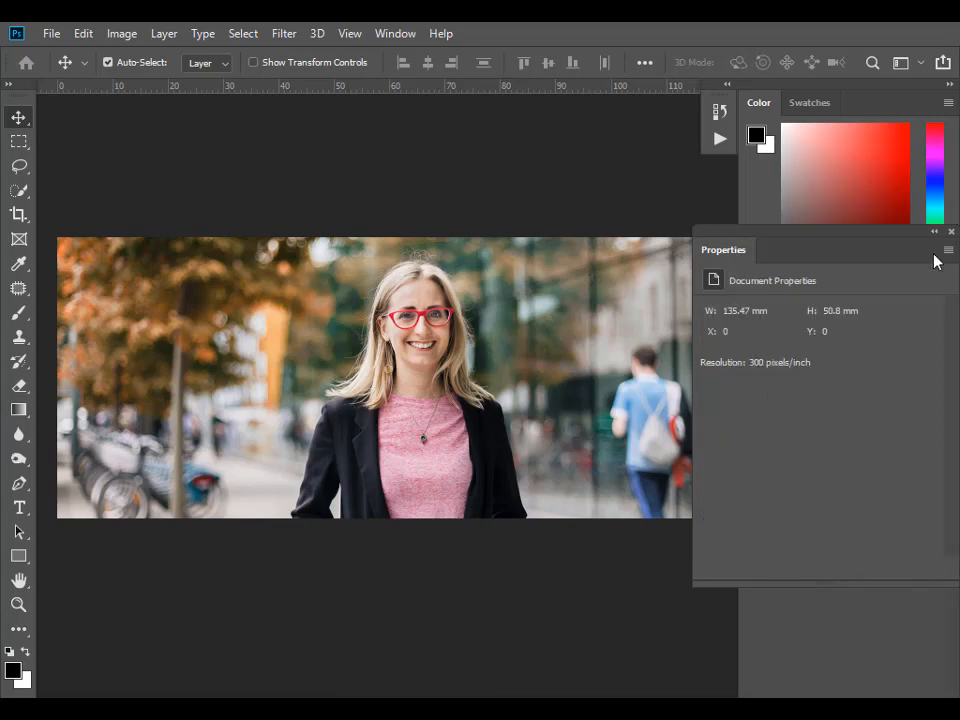
pyautogui.click(934, 232)
pyautogui.click(756, 441)
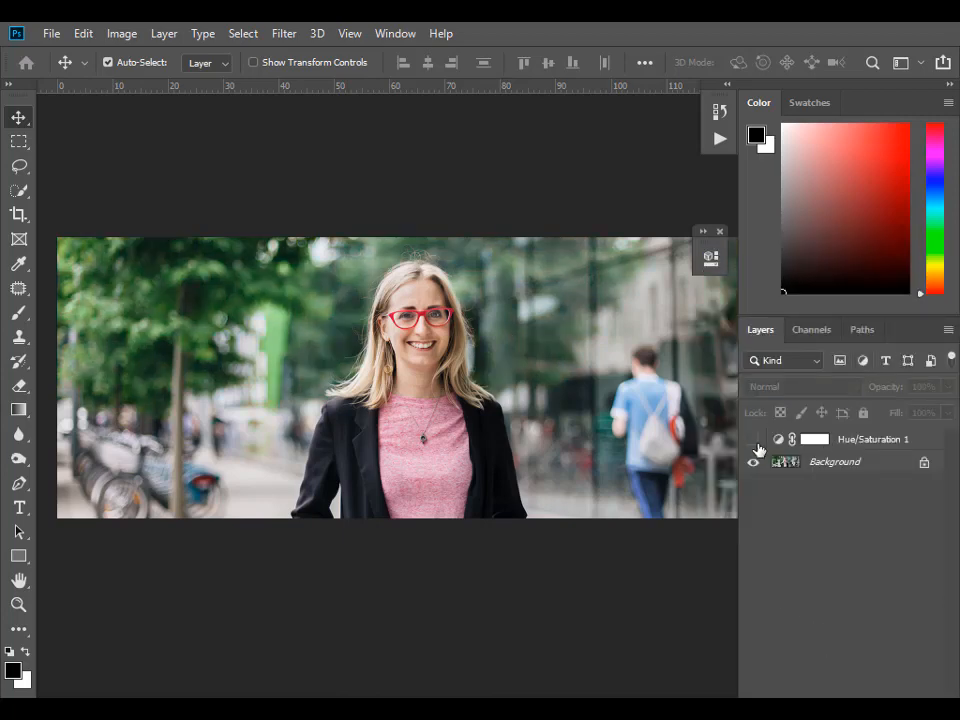
pyautogui.click(755, 441)
pyautogui.click(755, 441)
pyautogui.click(755, 441)
pyautogui.click(755, 441)
pyautogui.click(755, 441)
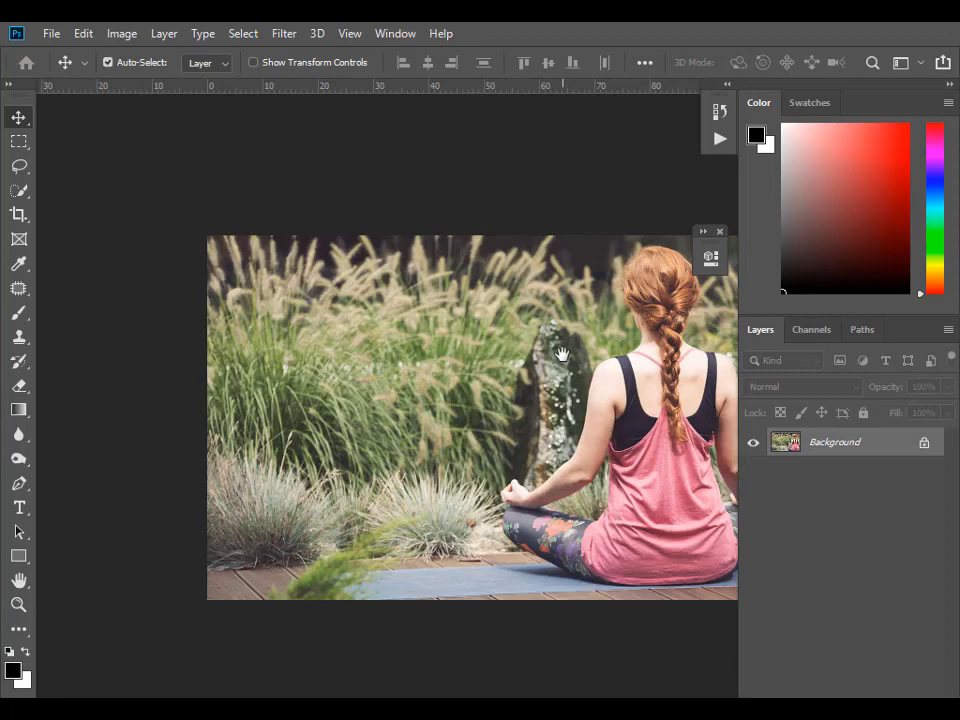
# Center the woman-meditating photo in the view and close the floating document properties
pyautogui.moveTo(508, 311); pyautogui.dragTo(450, 349)
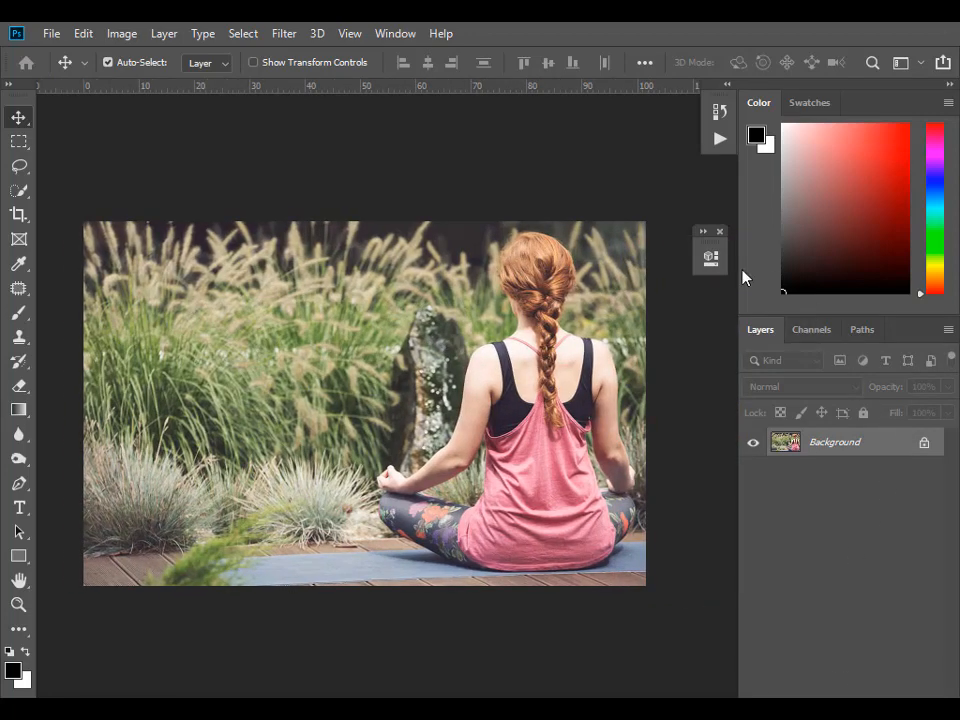
pyautogui.click(713, 262)
pyautogui.click(656, 252)
pyautogui.click(709, 261)
pyautogui.click(709, 261)
pyautogui.click(709, 261)
pyautogui.click(708, 260)
pyautogui.click(708, 260)
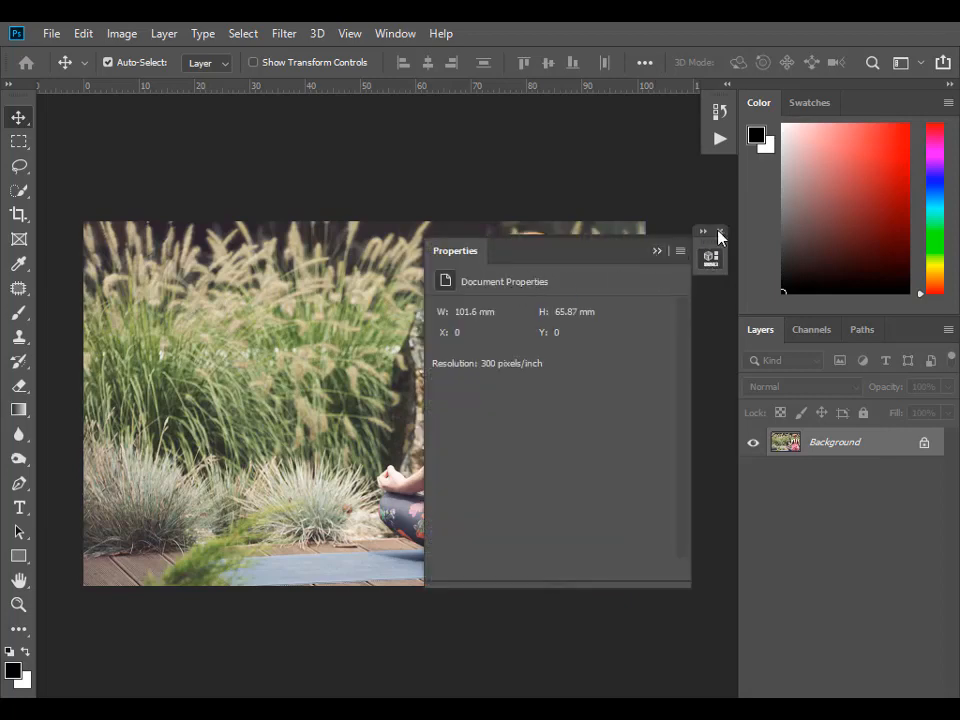
pyautogui.click(719, 232)
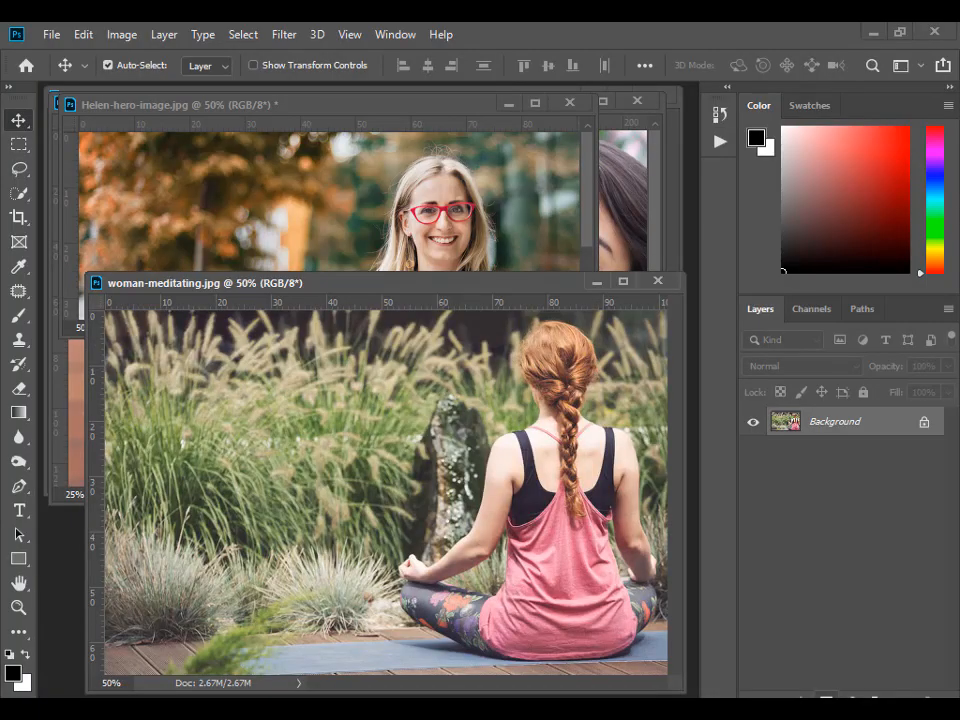
# Add a Hue/Saturation adjustment layer to the woman-meditating photo, place its properties clear of the image and show the photo in full-screen mode
pyautogui.click(851, 697)
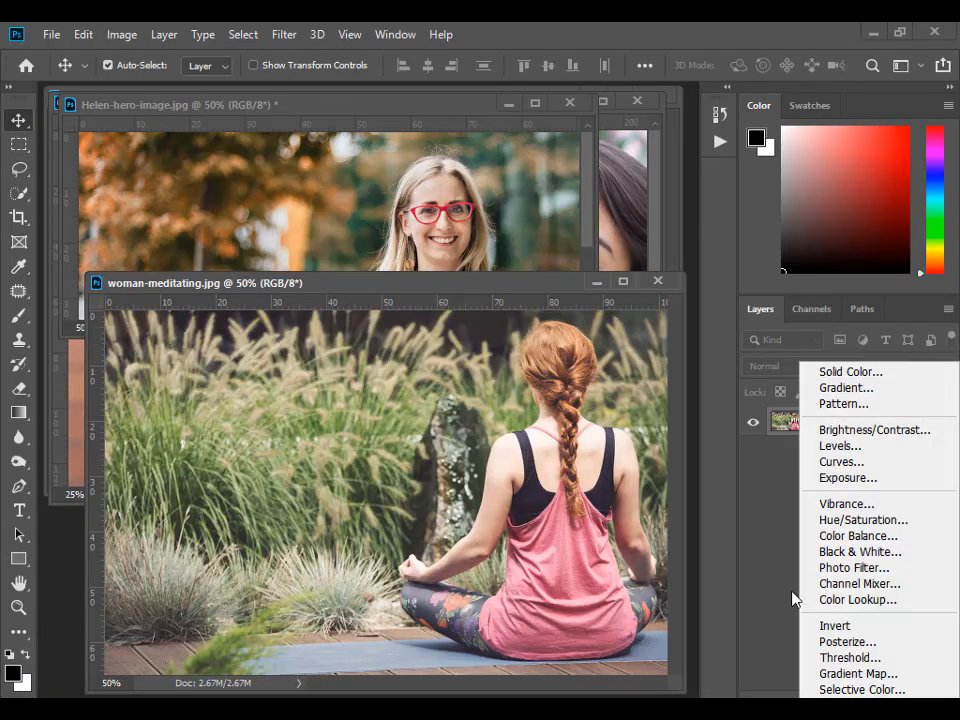
pyautogui.click(814, 519)
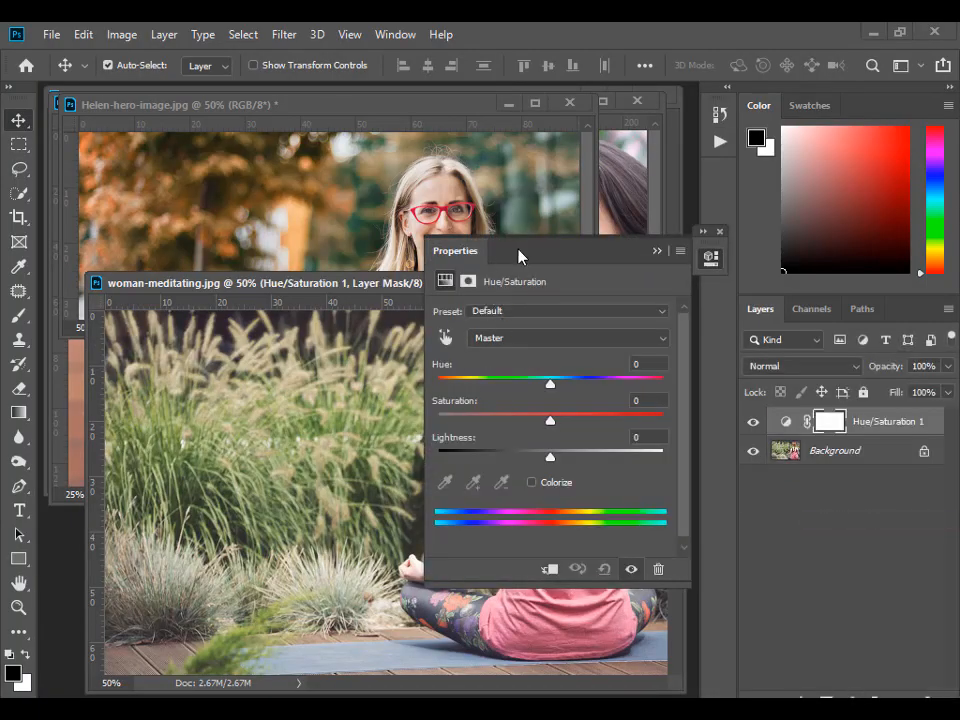
pyautogui.moveTo(537, 272); pyautogui.dragTo(806, 317)
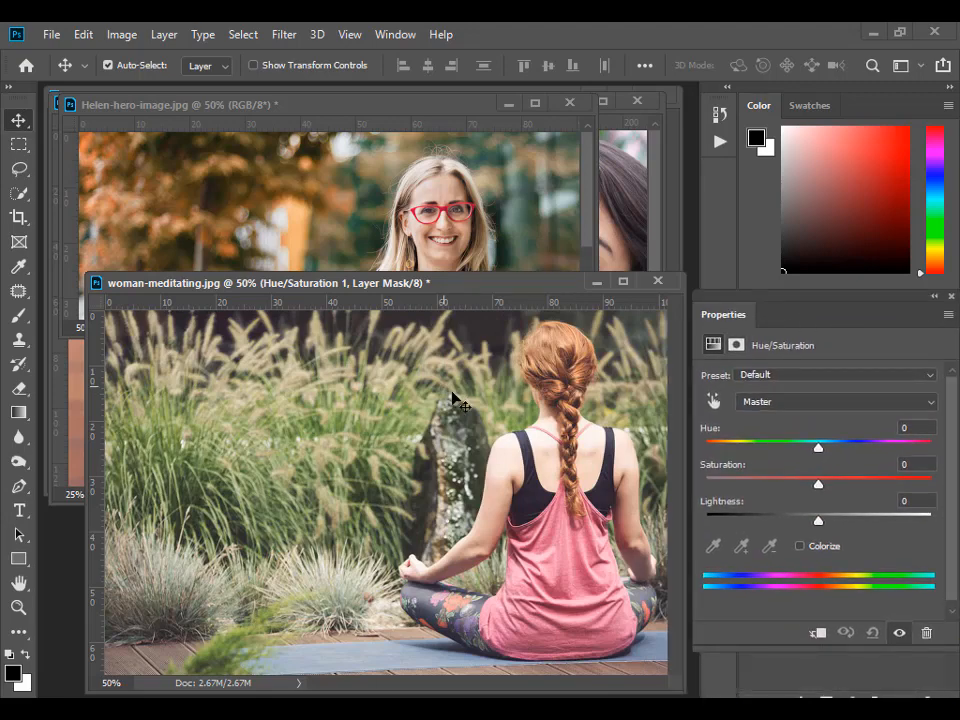
pyautogui.press('f')
pyautogui.moveTo(517, 432); pyautogui.dragTo(350, 400)
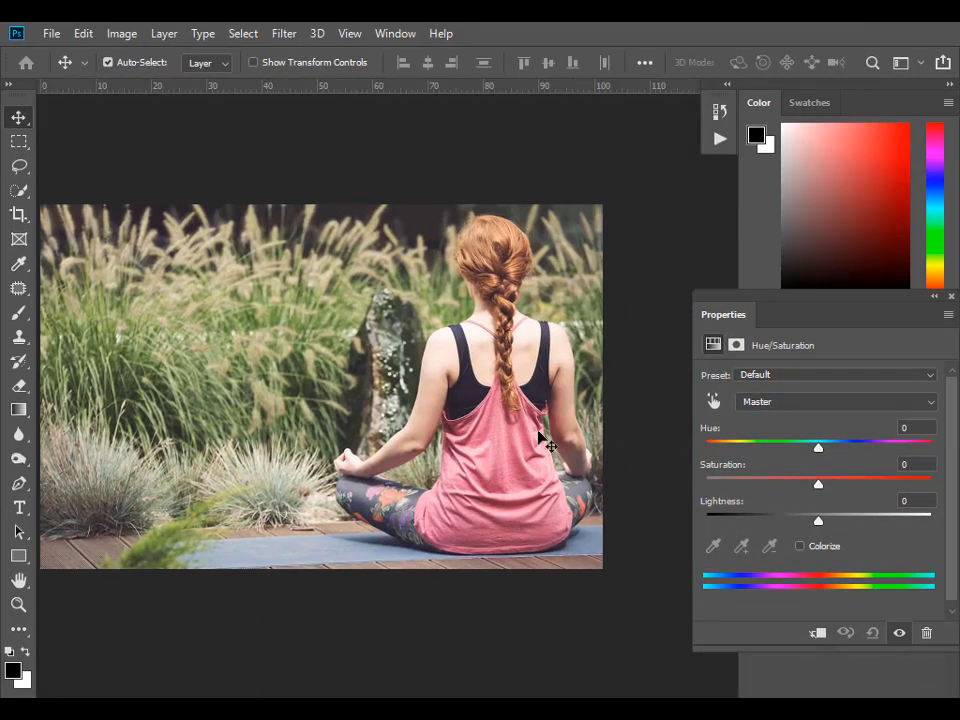
pyautogui.moveTo(407, 388); pyautogui.dragTo(473, 366)
# Shift the Reds range into the blues at 196°/225°–256°/285° and set its hue to -18 and saturation to +36
pyautogui.click(783, 401)
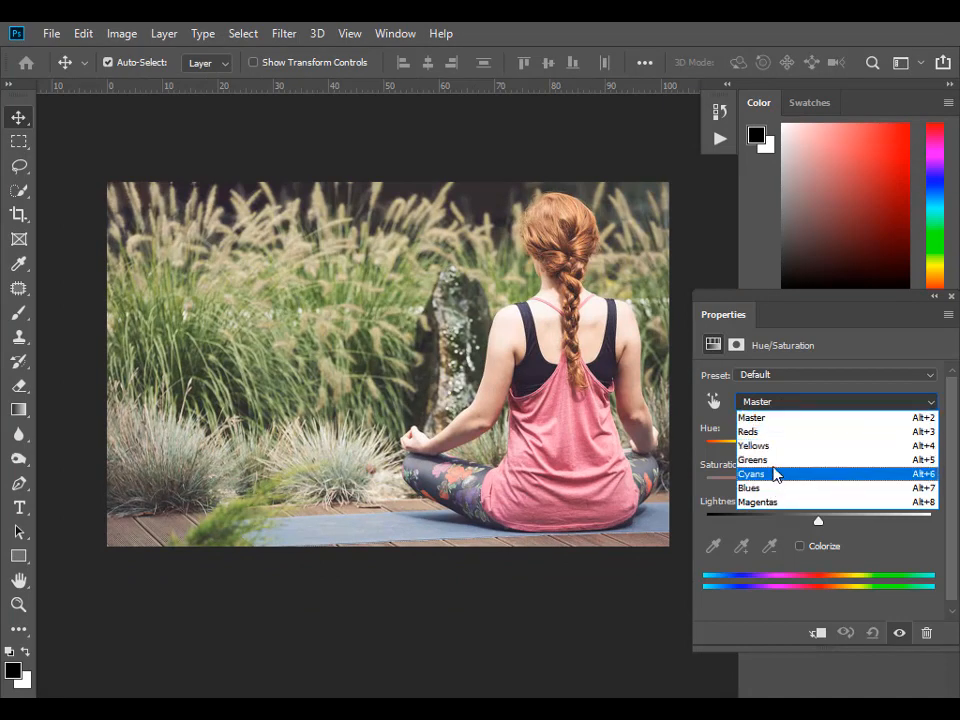
pyautogui.click(789, 431)
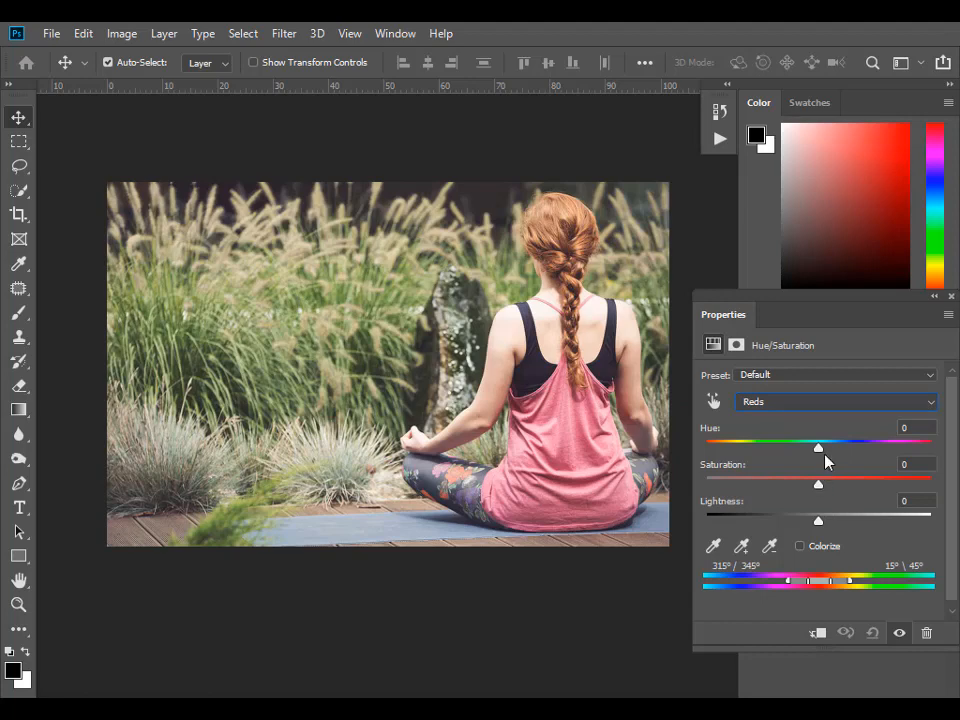
pyautogui.moveTo(825, 456); pyautogui.dragTo(767, 459)
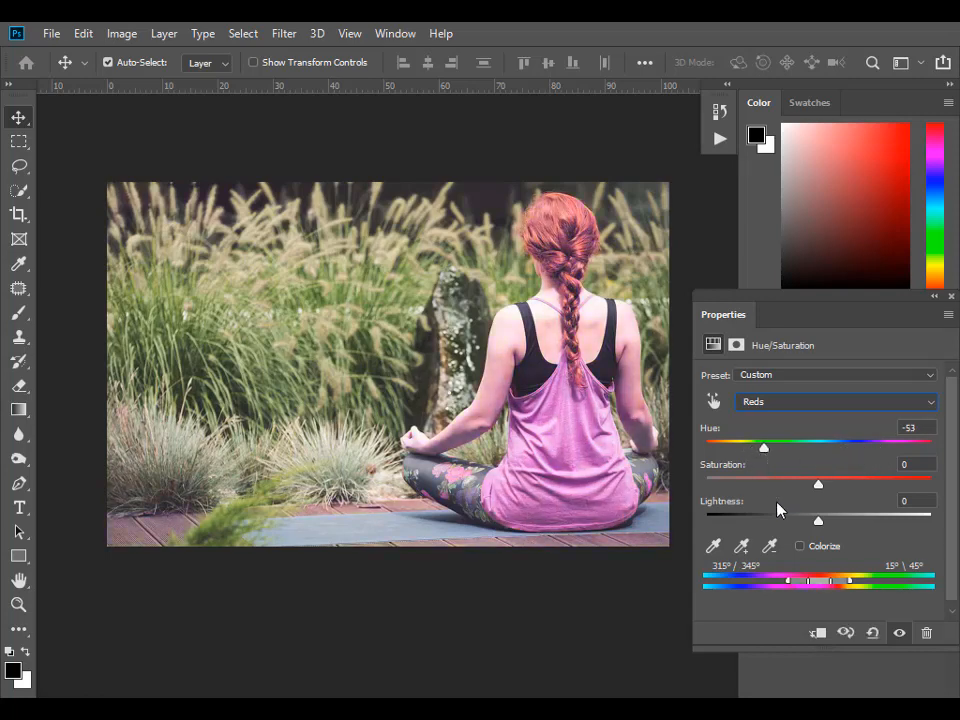
pyautogui.moveTo(818, 583); pyautogui.dragTo(741, 594)
pyautogui.moveTo(764, 452); pyautogui.dragTo(859, 486)
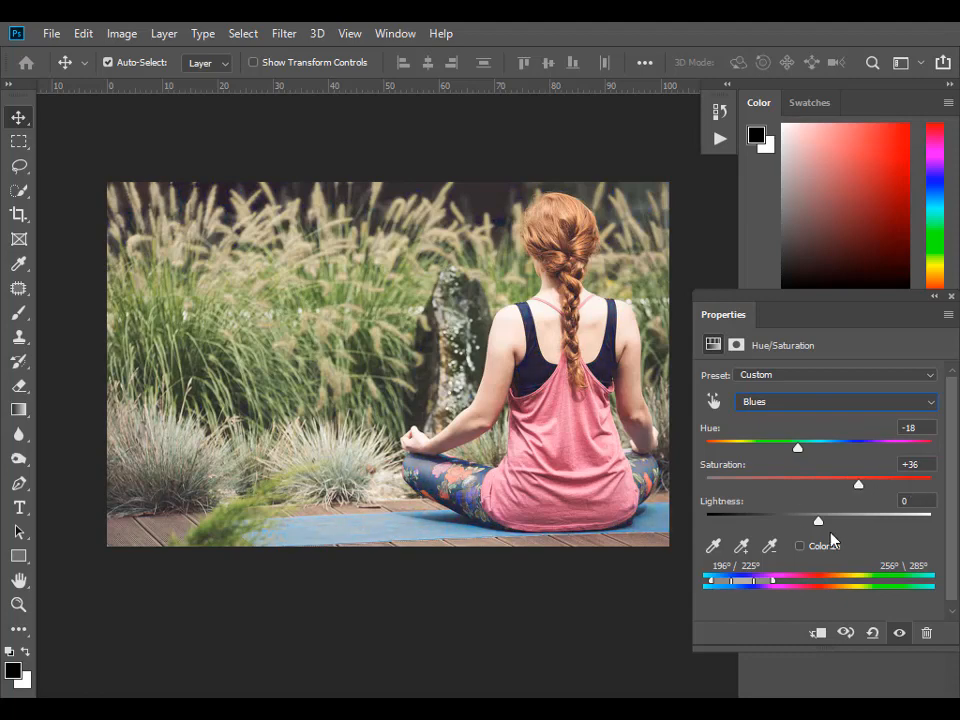
# Set the Master hue to -4 after trying Colorize on the whole image, and close the adjustment's properties
pyautogui.click(800, 546)
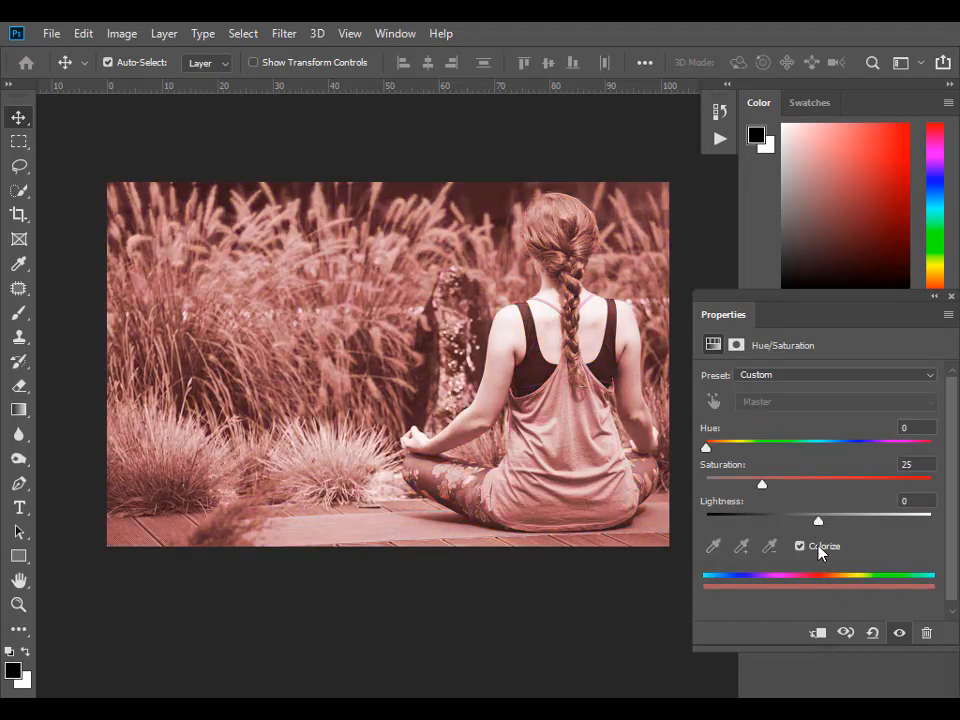
pyautogui.click(820, 549)
pyautogui.moveTo(819, 454)
pyautogui.mouseDown()
pyautogui.moveTo(754, 454)
pyautogui.moveTo(853, 456)
pyautogui.moveTo(817, 463)
pyautogui.mouseUp()
pyautogui.click(767, 403)
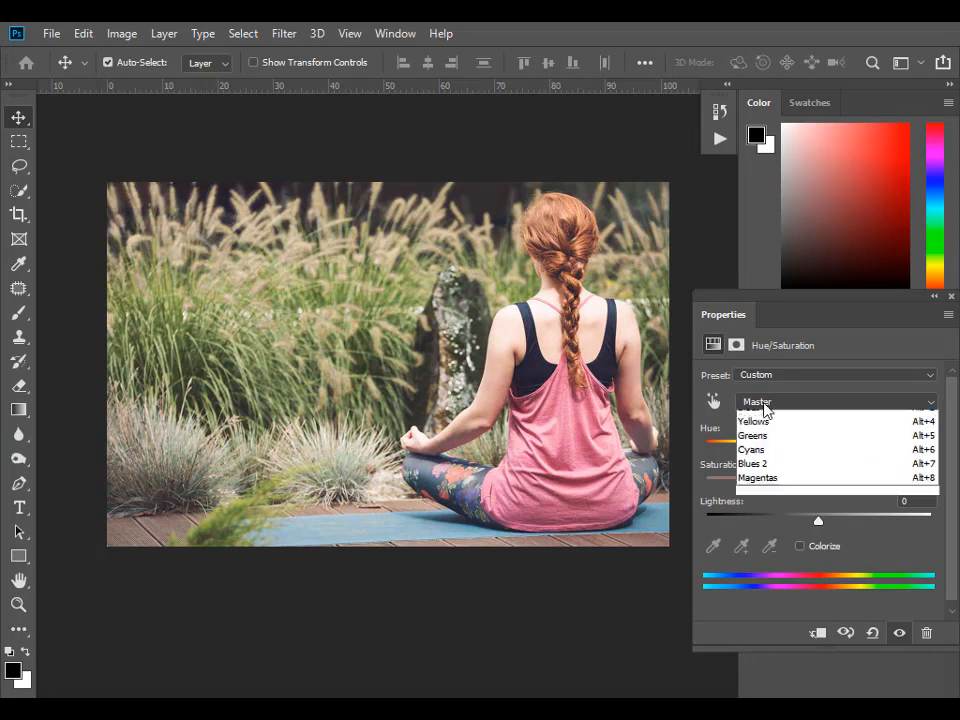
pyautogui.click(759, 622)
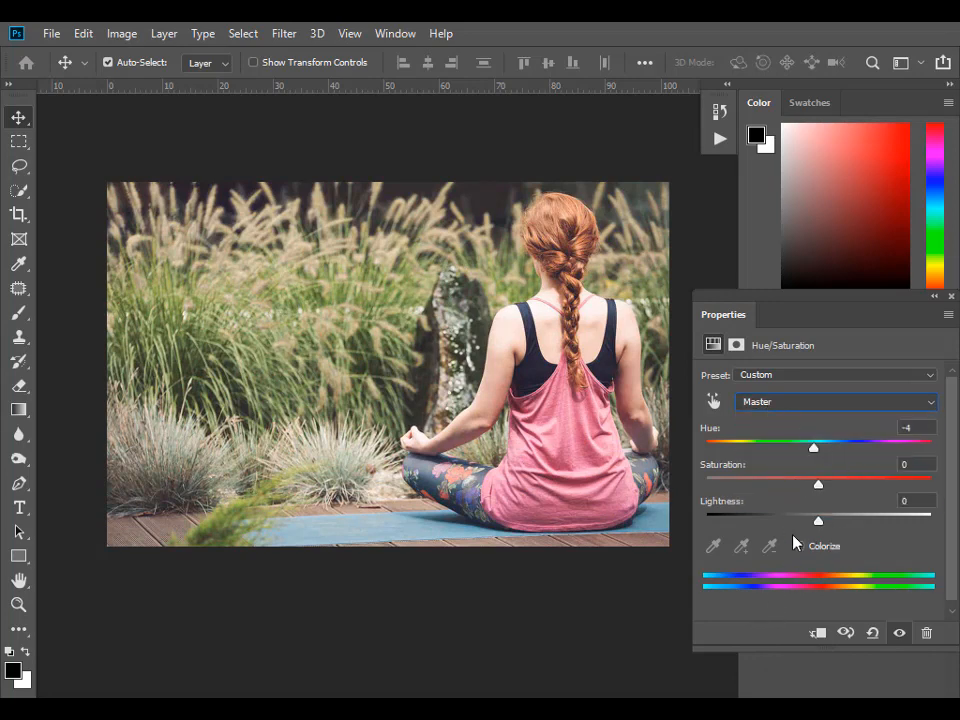
pyautogui.click(579, 340)
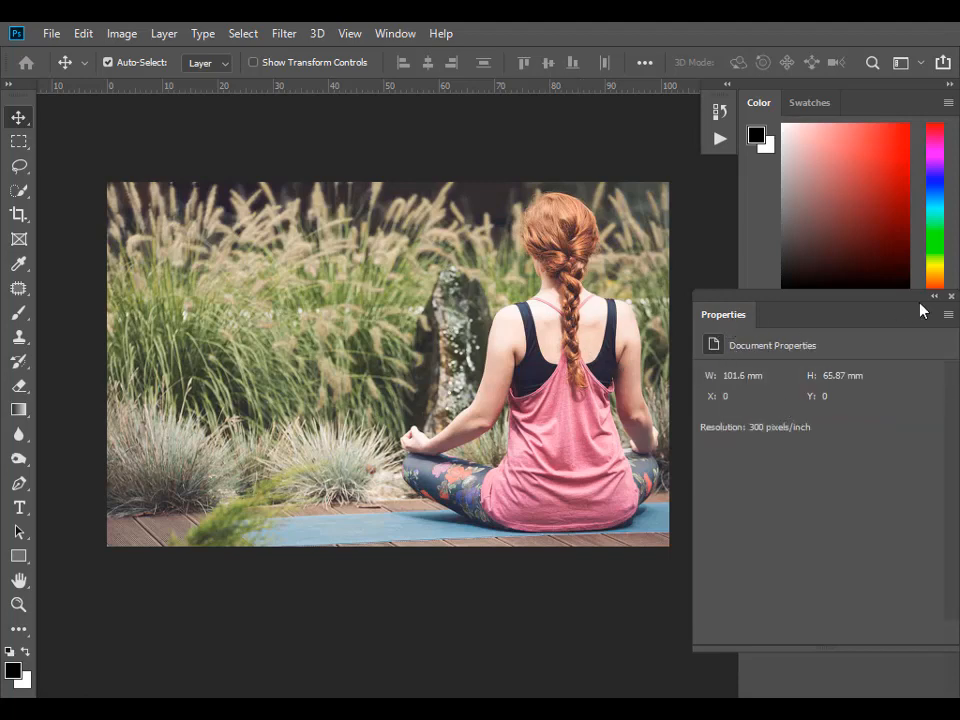
pyautogui.click(951, 296)
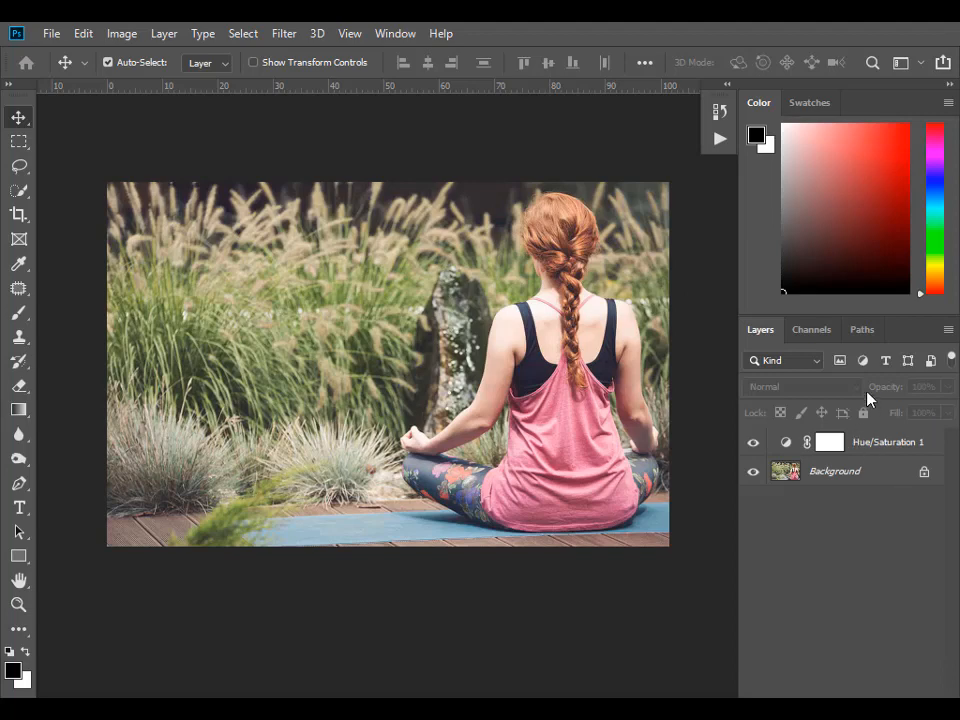
# Return to the standard screen mode and add a second Hue/Saturation adjustment layer to the woman-meditating photo
pyautogui.press('f')
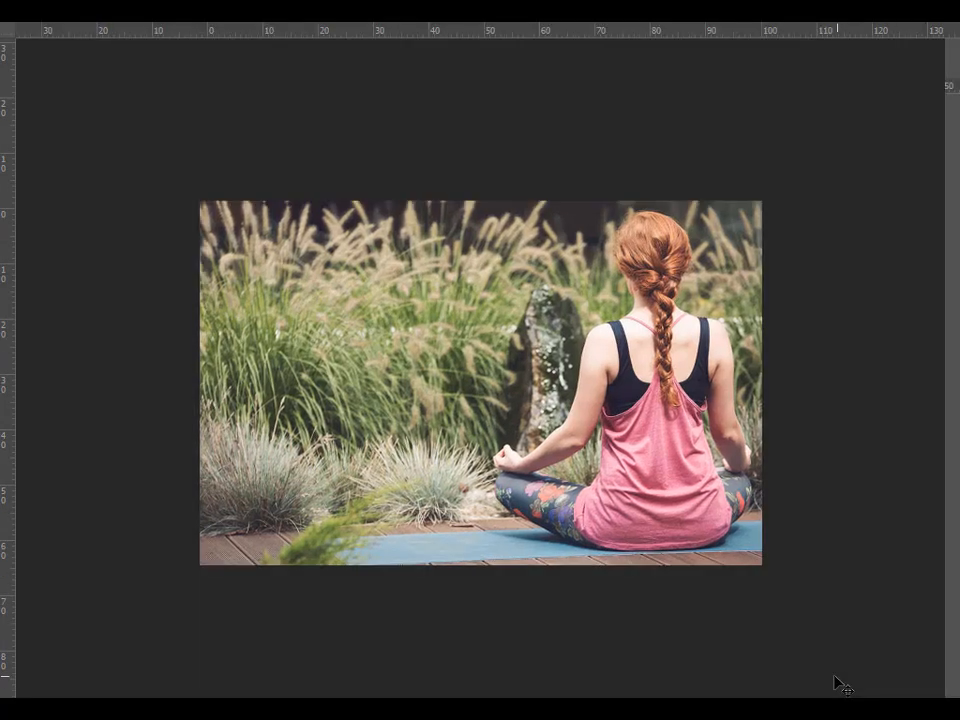
pyautogui.press('f')
pyautogui.click(862, 340)
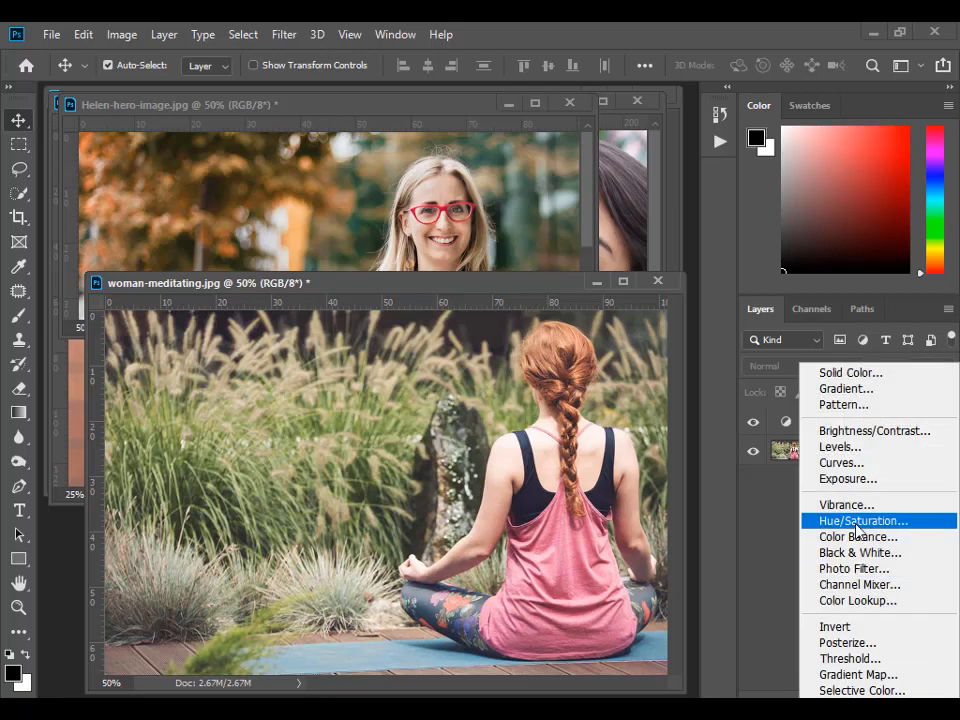
pyautogui.click(858, 520)
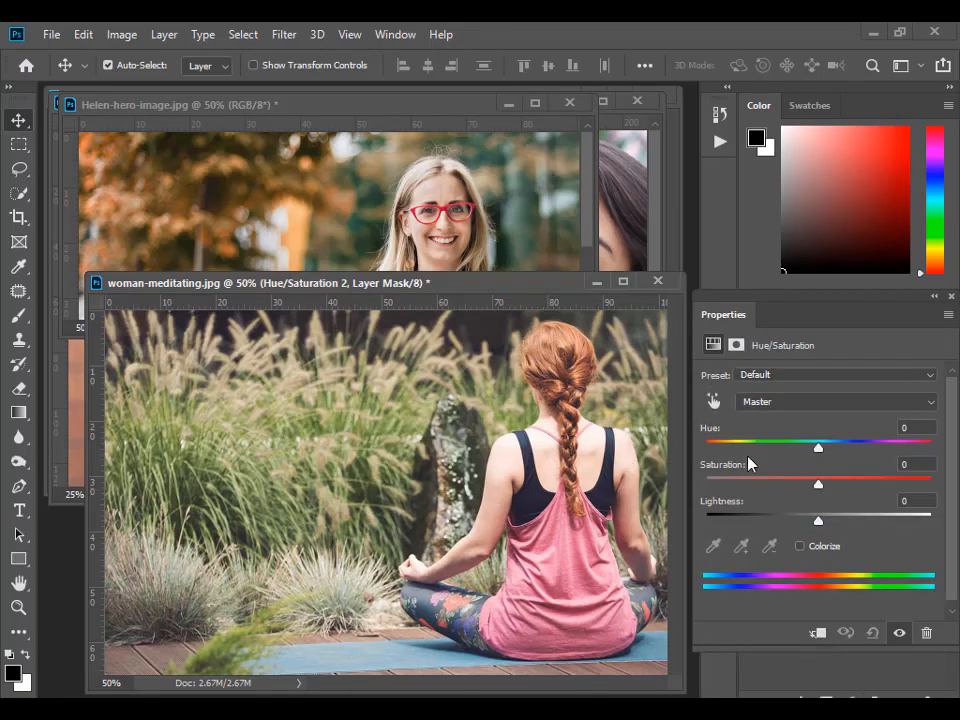
# Shift the Magentas range to 224°/254°–285°/314° and set its hue to -7 and saturation to +17
pyautogui.click(777, 404)
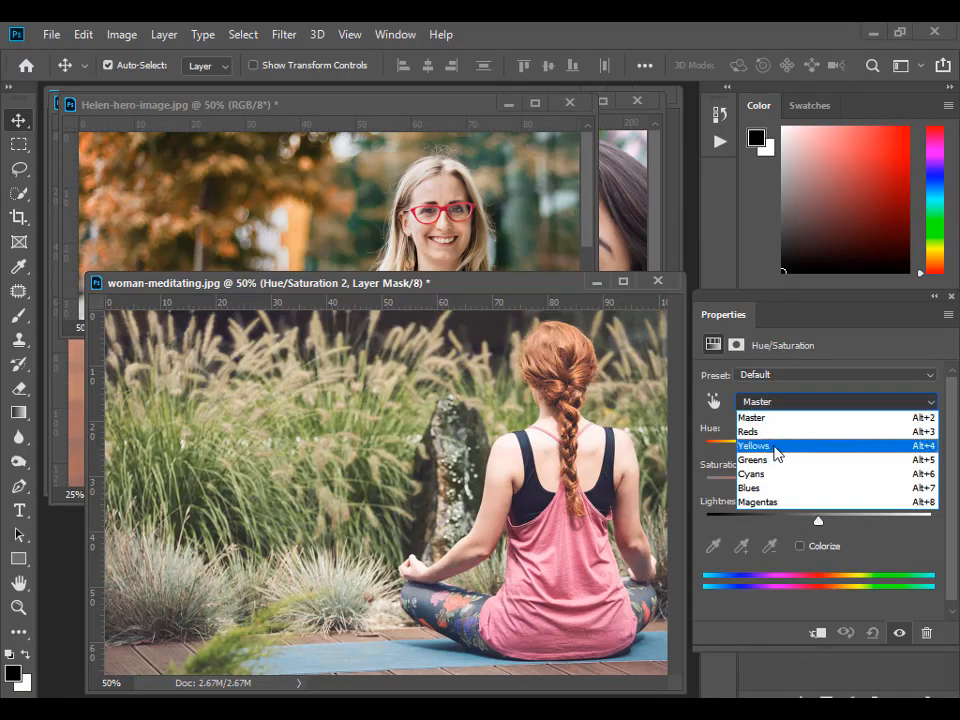
pyautogui.click(772, 501)
pyautogui.moveTo(816, 450); pyautogui.dragTo(755, 466)
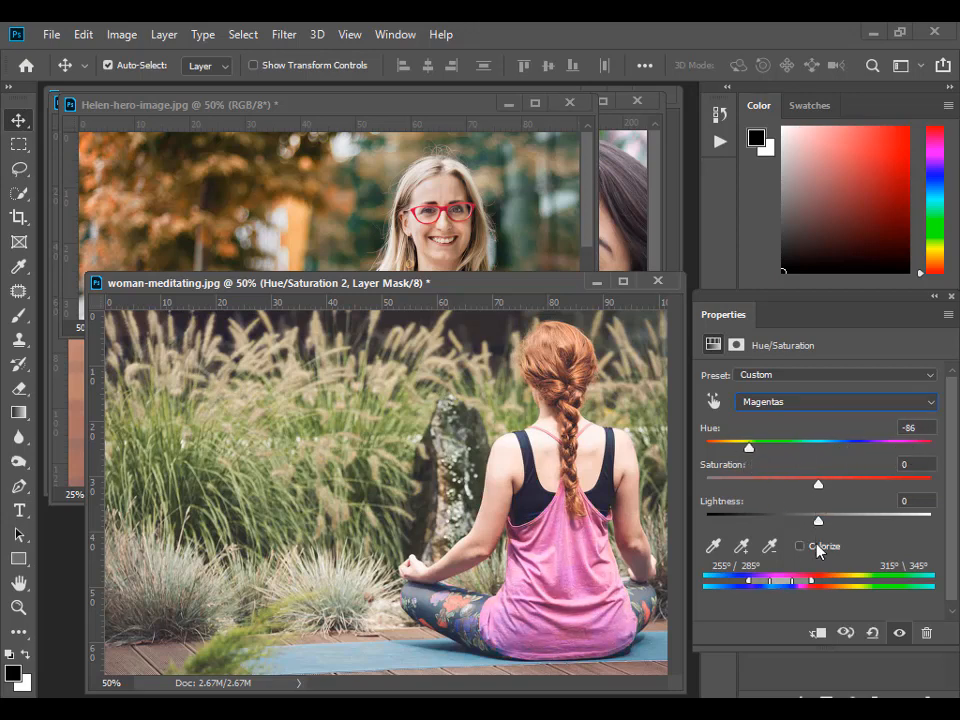
pyautogui.moveTo(782, 583)
pyautogui.mouseDown()
pyautogui.moveTo(812, 583)
pyautogui.moveTo(753, 587)
pyautogui.moveTo(765, 586)
pyautogui.mouseUp()
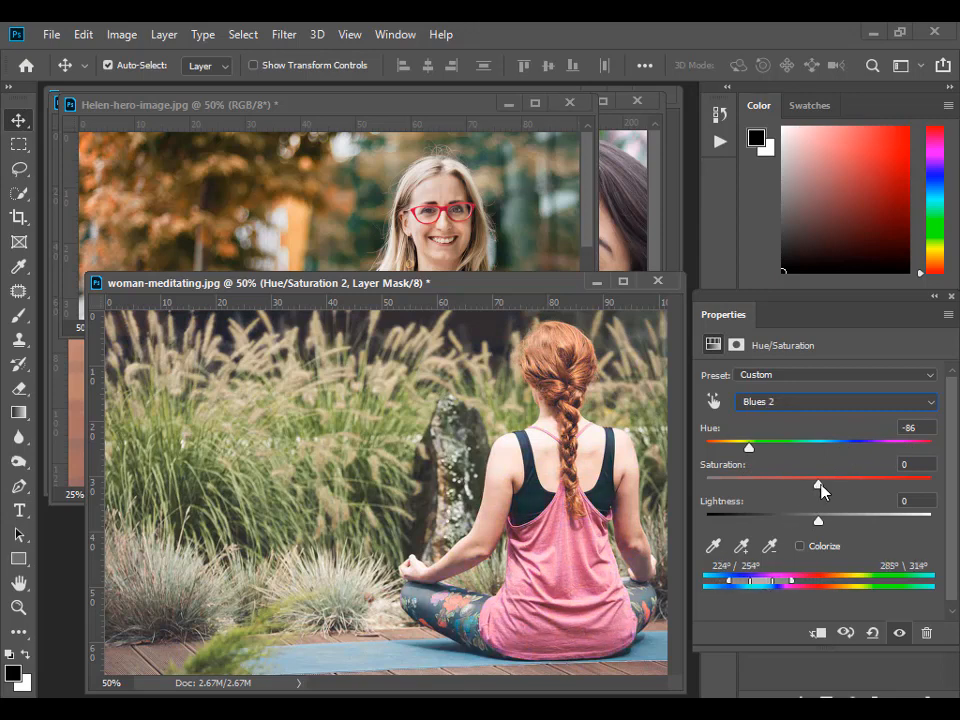
pyautogui.moveTo(822, 489); pyautogui.dragTo(842, 489)
pyautogui.moveTo(751, 452); pyautogui.dragTo(812, 458)
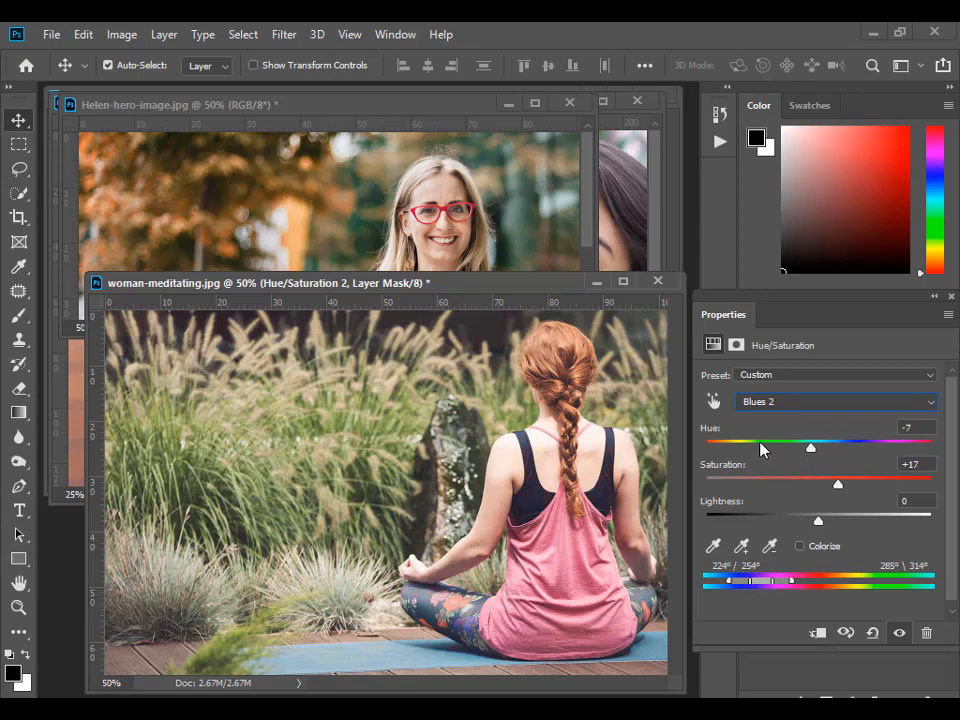
# Shift the Greens range into the blues at 202°/231°–262°/291° and set its hue to -10
pyautogui.click(765, 402)
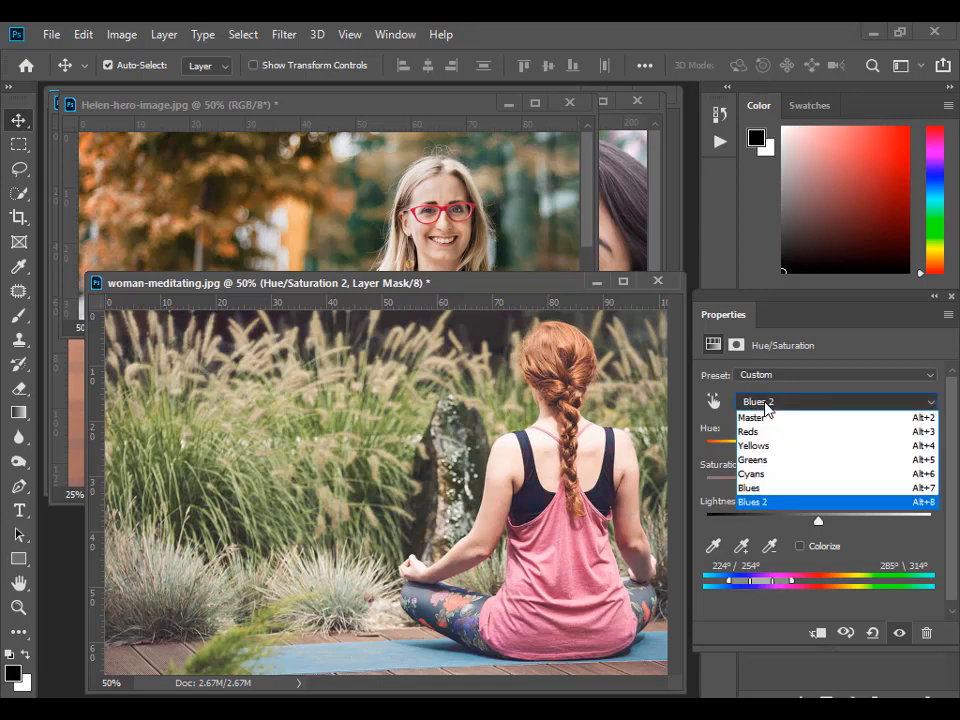
pyautogui.click(761, 460)
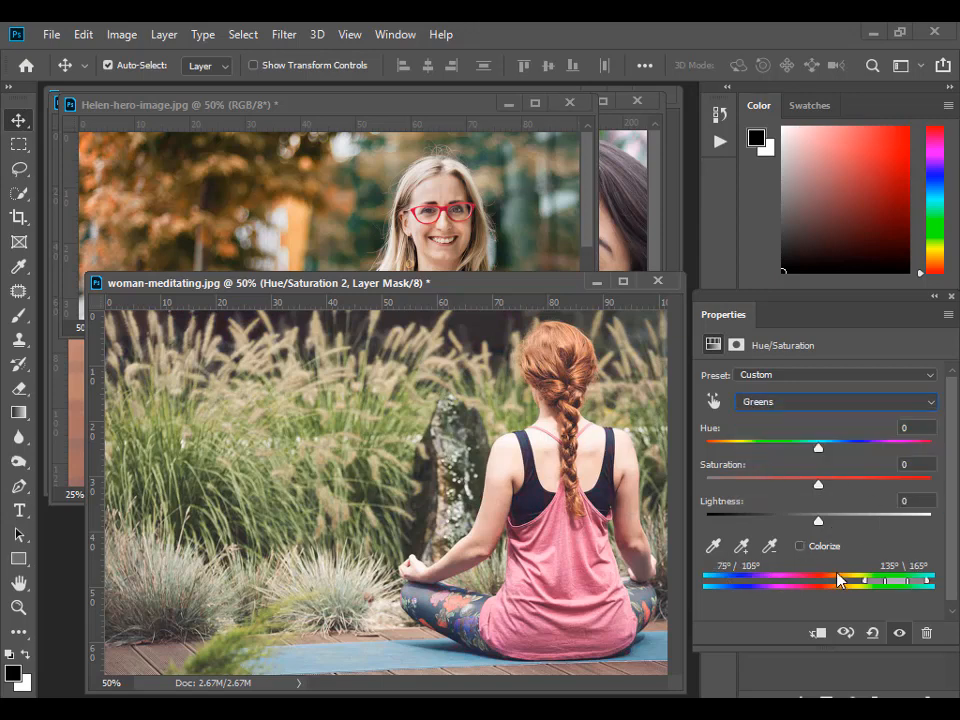
pyautogui.moveTo(812, 449)
pyautogui.mouseDown()
pyautogui.moveTo(870, 448)
pyautogui.moveTo(837, 457)
pyautogui.moveTo(729, 449)
pyautogui.moveTo(811, 446)
pyautogui.mouseUp()
pyautogui.moveTo(900, 589); pyautogui.dragTo(767, 583)
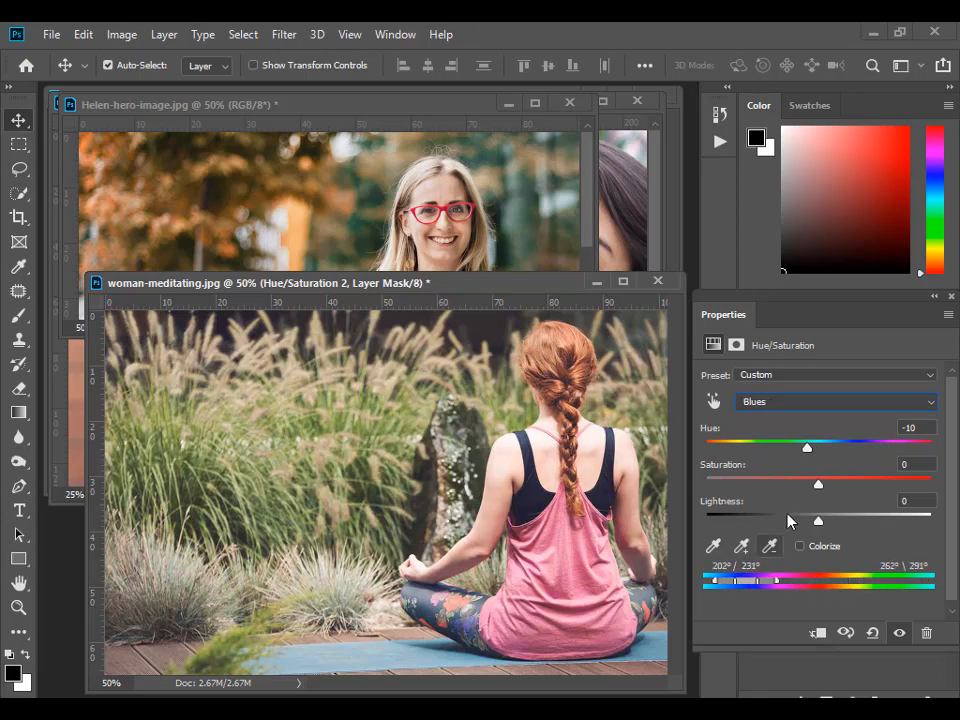
# Set the Blues range's hue to -34 and saturation to +13, and shift the range into the yellows at 43°/72°–103°/132°
pyautogui.moveTo(806, 447); pyautogui.dragTo(779, 448)
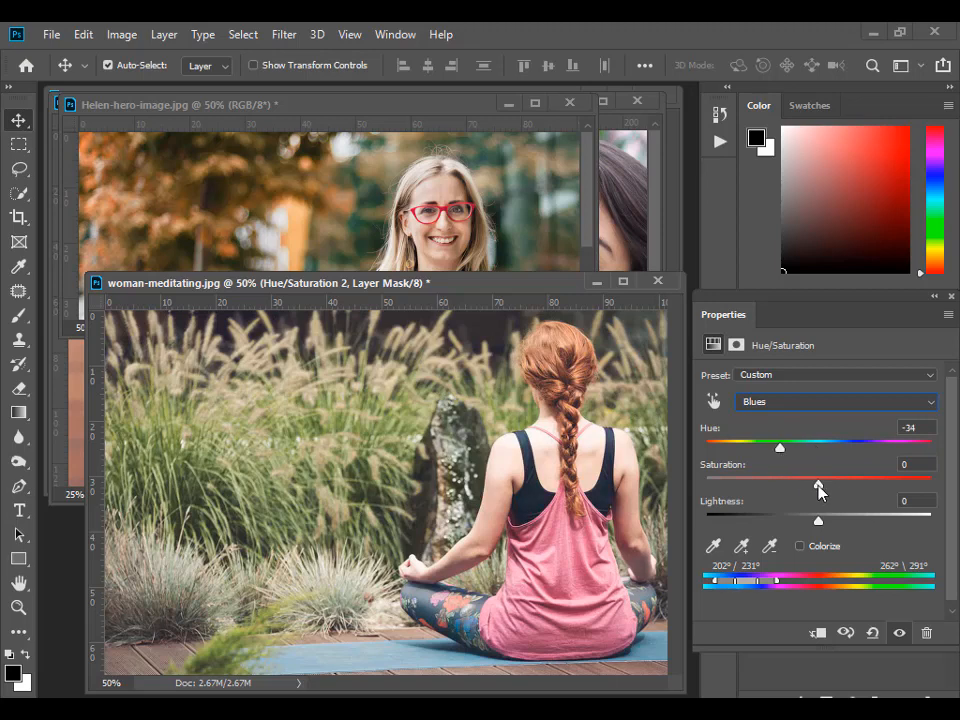
pyautogui.moveTo(818, 486)
pyautogui.mouseDown()
pyautogui.moveTo(921, 503)
pyautogui.moveTo(834, 489)
pyautogui.mouseUp()
pyautogui.moveTo(748, 583); pyautogui.dragTo(875, 589)
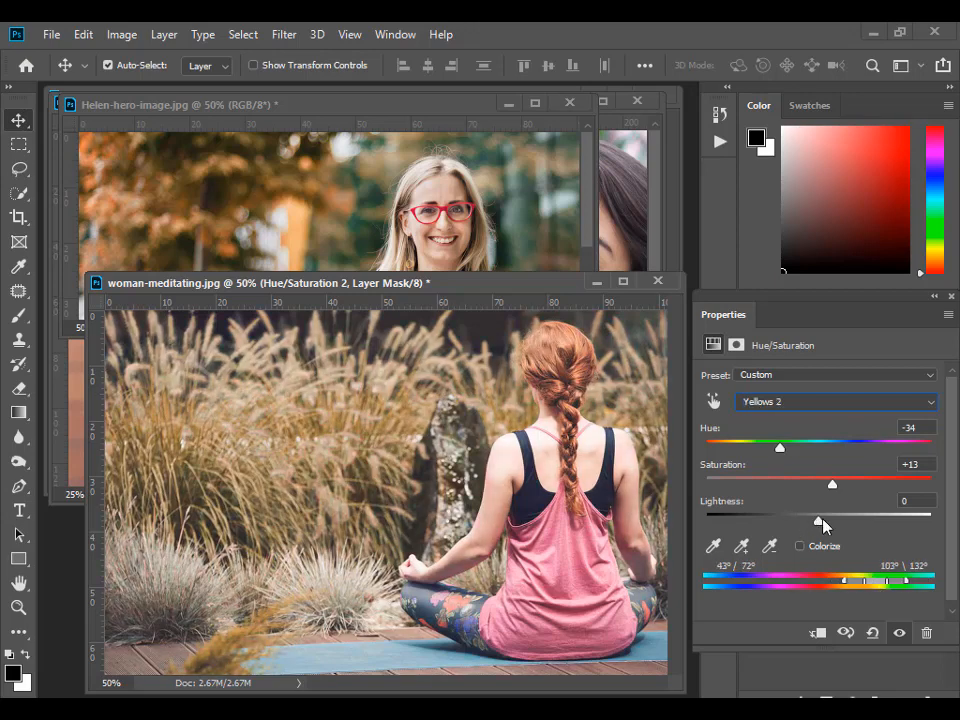
# Set the shifted yellow range's hue to -33, saturation to -26 and lightness to -72, and collapse the adjustment's properties
pyautogui.moveTo(780, 453)
pyautogui.mouseDown()
pyautogui.moveTo(754, 452)
pyautogui.moveTo(781, 451)
pyautogui.mouseUp()
pyautogui.moveTo(834, 489); pyautogui.dragTo(738, 521)
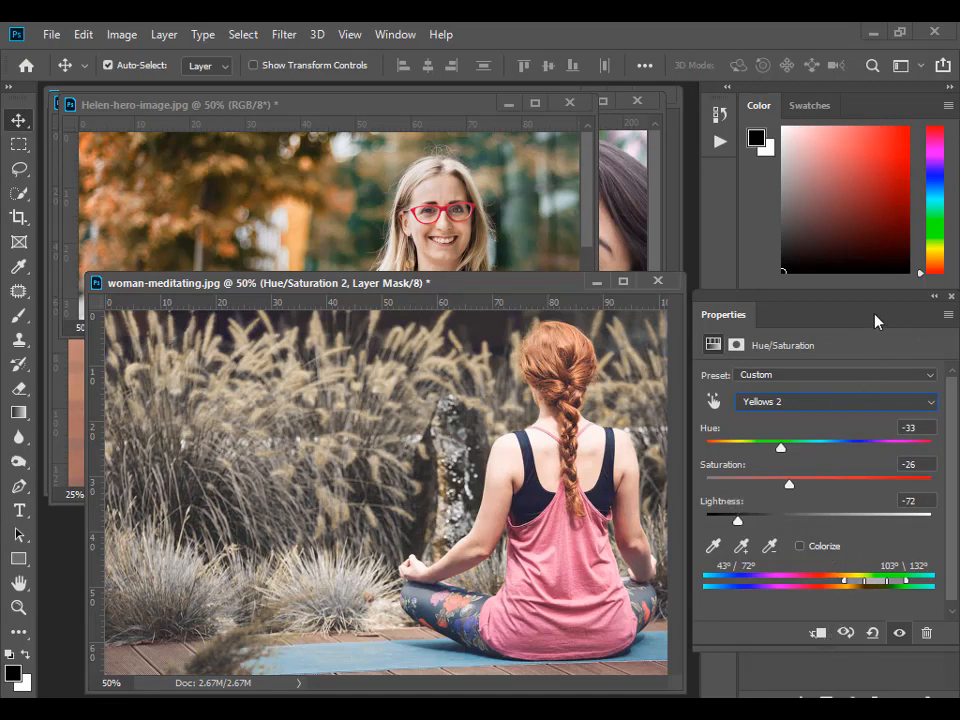
pyautogui.click(934, 297)
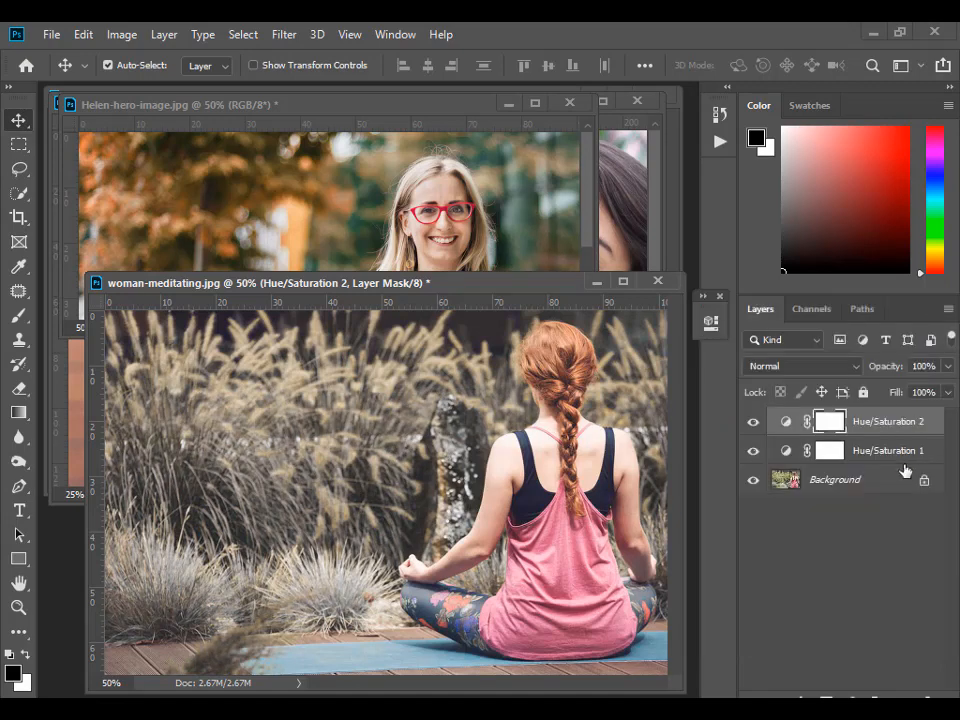
pyautogui.click(710, 312)
pyautogui.click(936, 302)
# Toggle the visibility of the Hue/Saturation adjustment layers to compare the woman-meditating photo with and without the recoloring
pyautogui.click(753, 422)
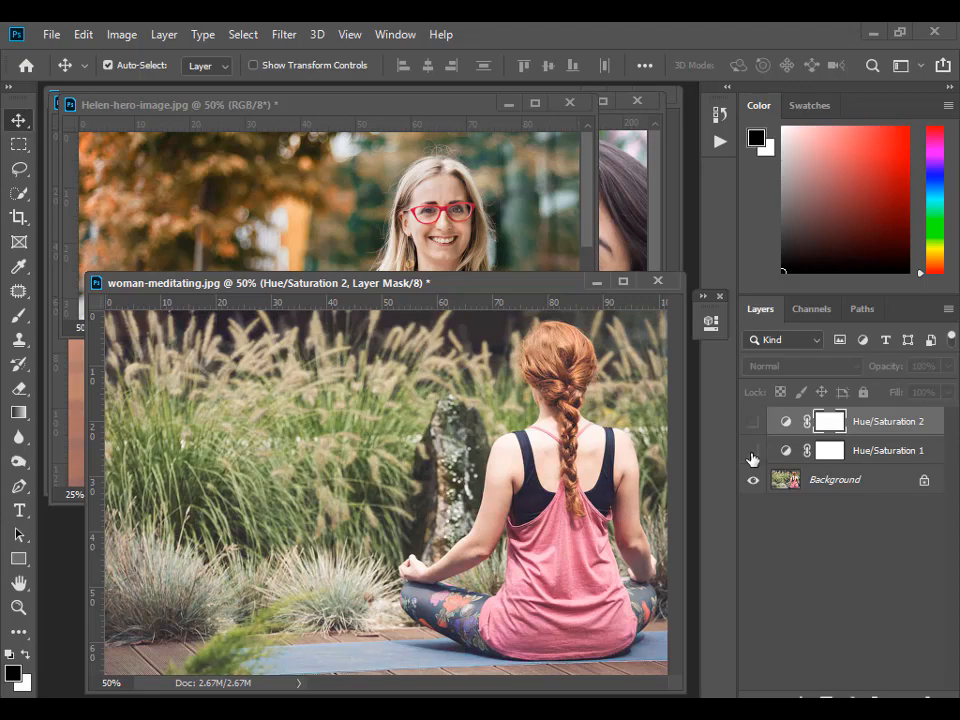
pyautogui.click(753, 424)
pyautogui.click(753, 424)
pyautogui.click(753, 424)
pyautogui.click(753, 424)
pyautogui.click(753, 424)
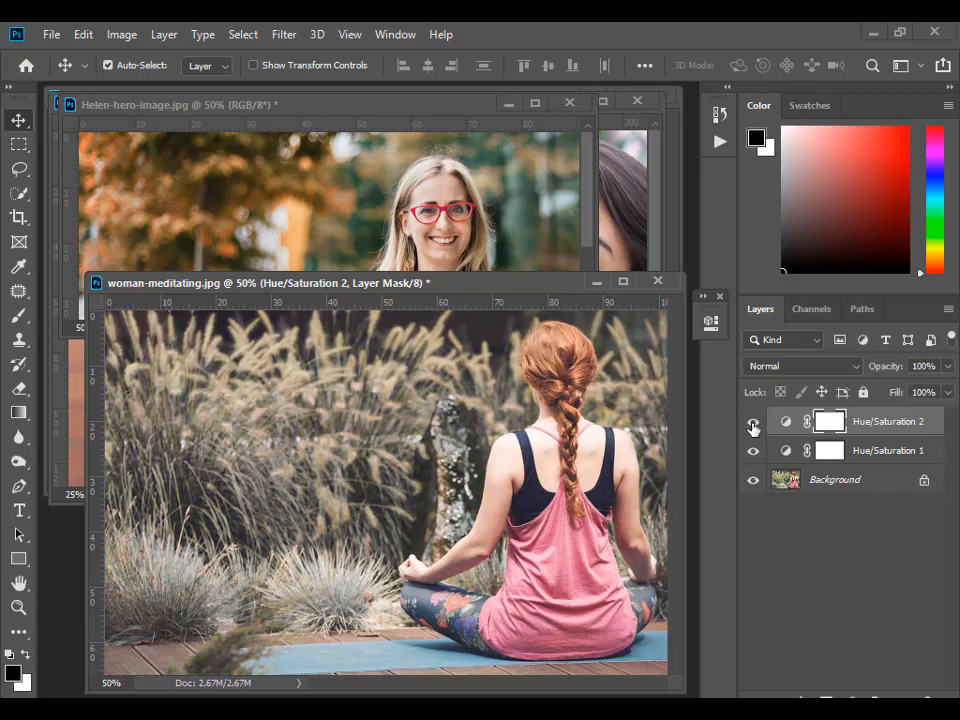
pyautogui.click(753, 426)
pyautogui.click(753, 426)
pyautogui.click(753, 426)
pyautogui.click(753, 426)
pyautogui.click(753, 427)
pyautogui.click(753, 427)
pyautogui.click(753, 427)
pyautogui.click(753, 427)
pyautogui.click(753, 427)
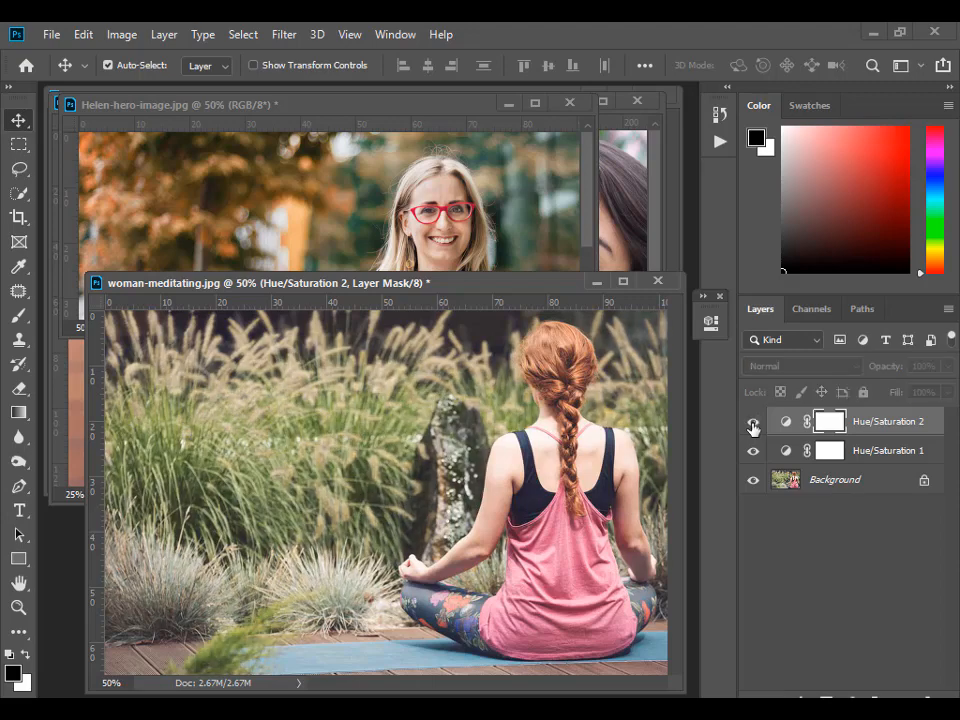
pyautogui.click(753, 427)
# Bring the red sports car photo to the front and add a Hue/Saturation adjustment layer to it
pyautogui.click(628, 210)
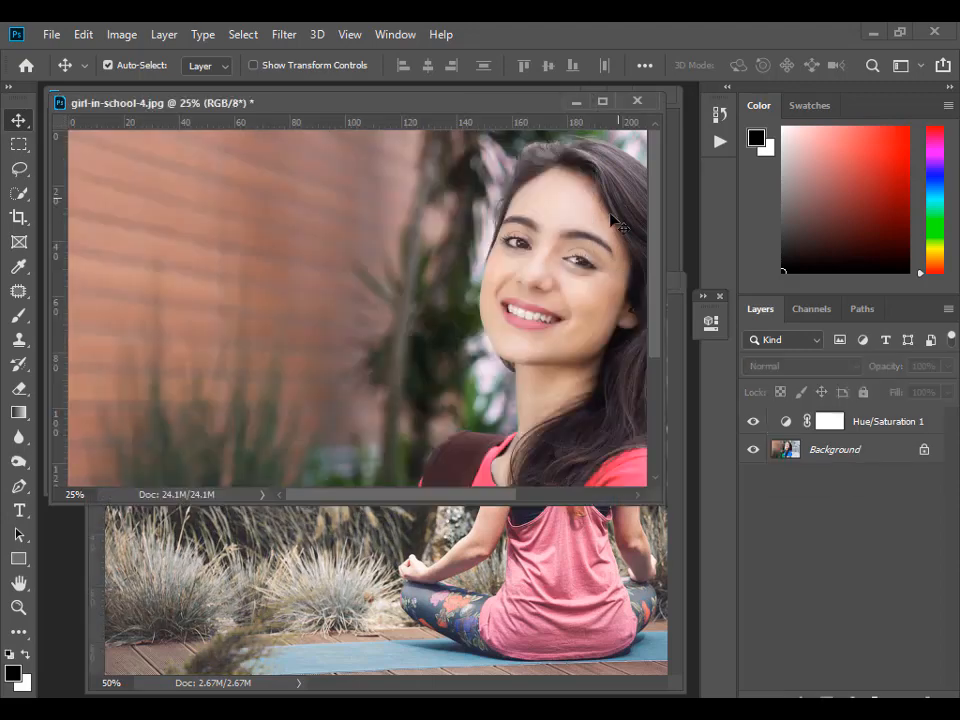
pyautogui.moveTo(437, 285); pyautogui.dragTo(408, 228)
pyautogui.hotkey('ctrl', 'Tab')
pyautogui.hotkey('ctrl', 'Tab')
pyautogui.hotkey('ctrl', 'Tab')
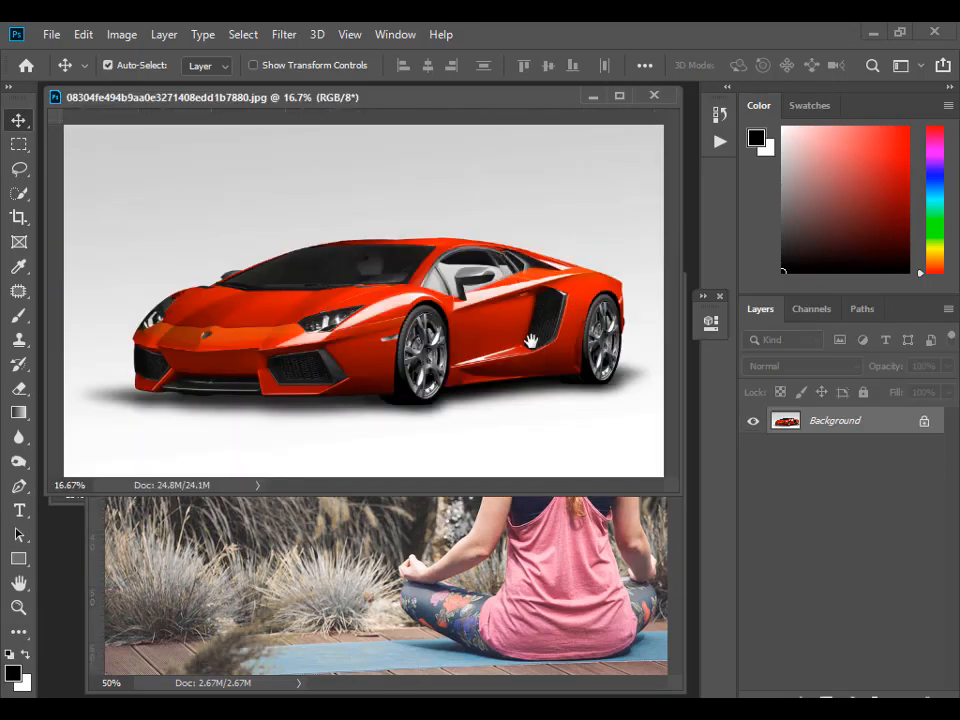
pyautogui.click(874, 699)
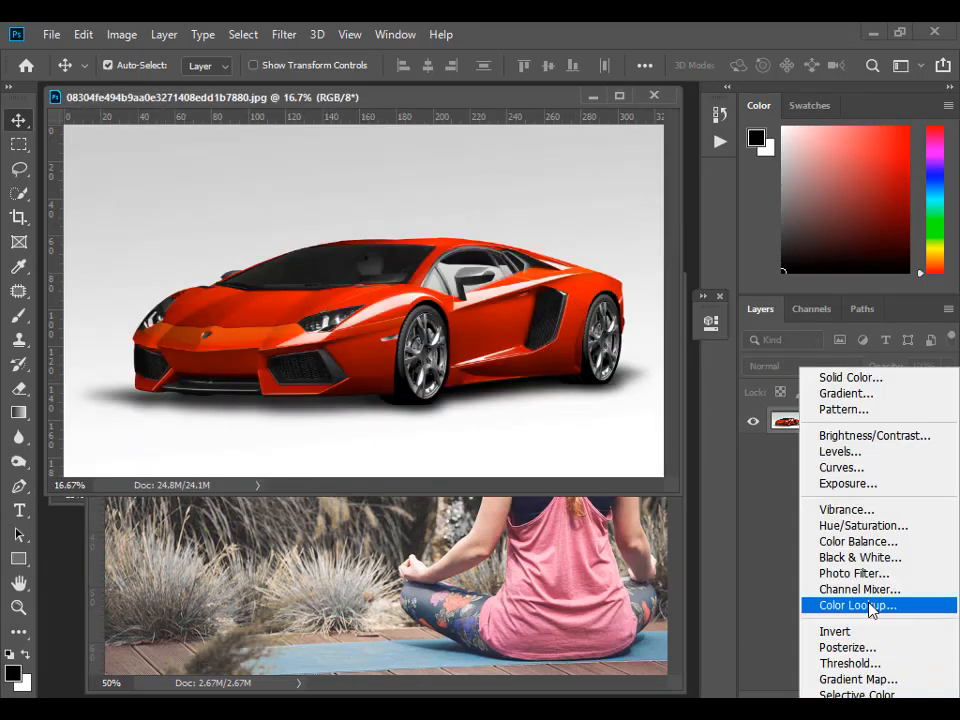
pyautogui.click(863, 525)
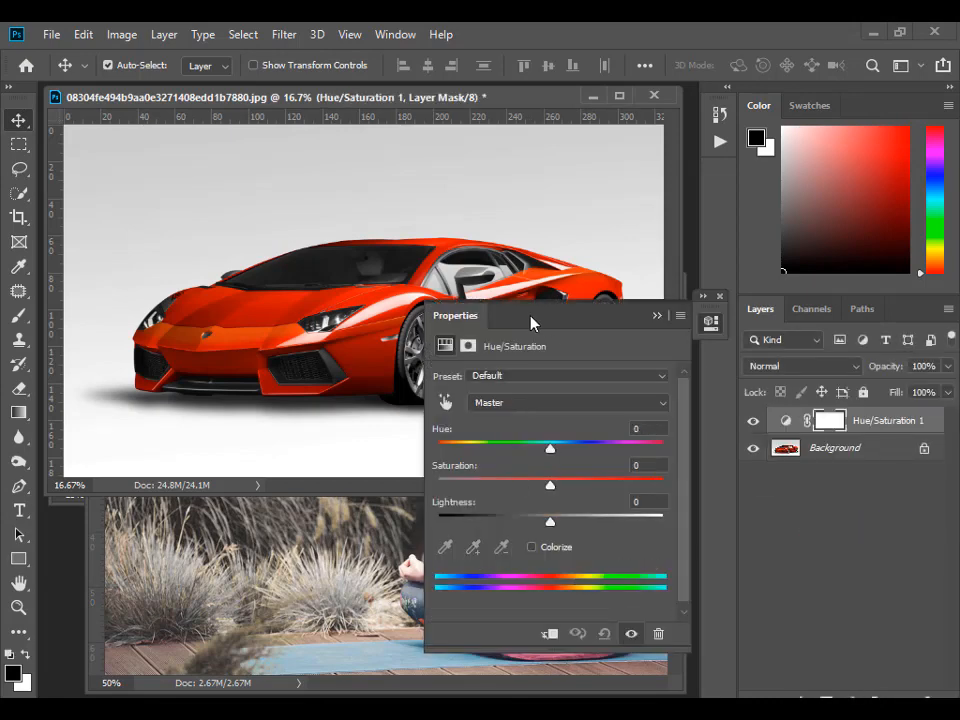
# Dock the Hue/Saturation properties between the color picker and the layer list
pyautogui.moveTo(531, 321); pyautogui.dragTo(814, 285)
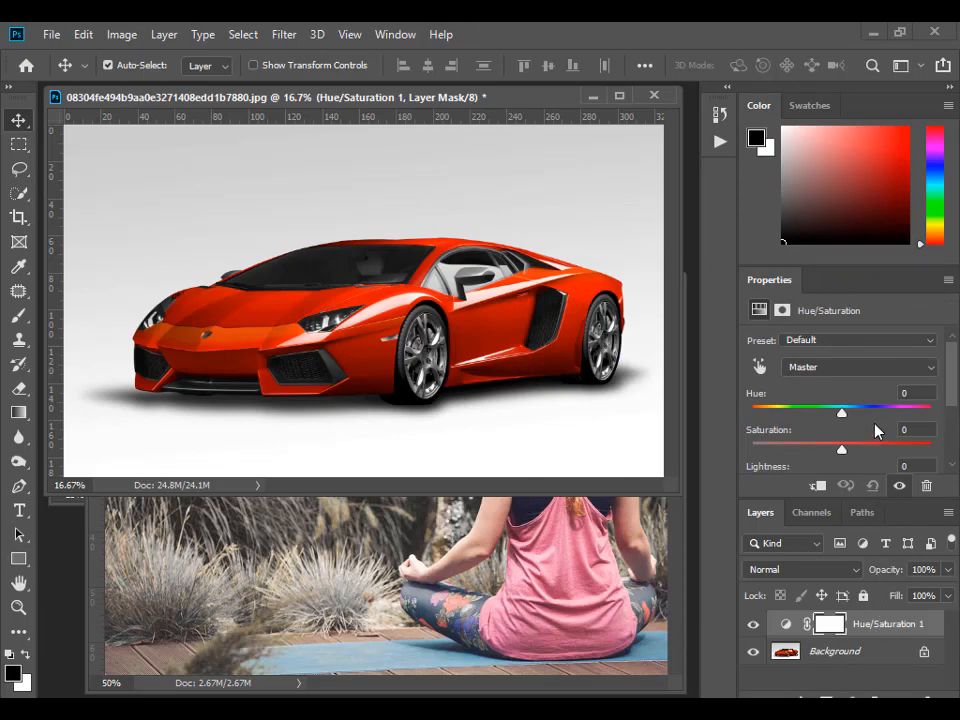
pyautogui.scroll(-2, 860, 443)
pyautogui.scroll(-1, 860, 440)
pyautogui.scroll(3, 816, 388)
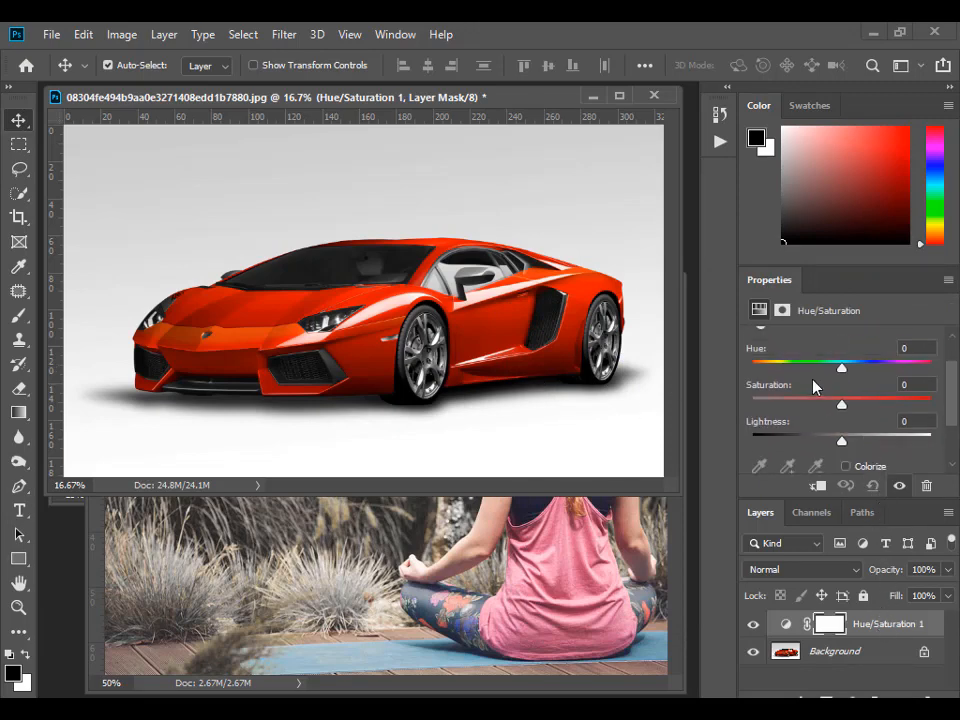
# Limit the car's Hue/Saturation adjustment to the Reds and set the hue to +59
pyautogui.click(816, 358)
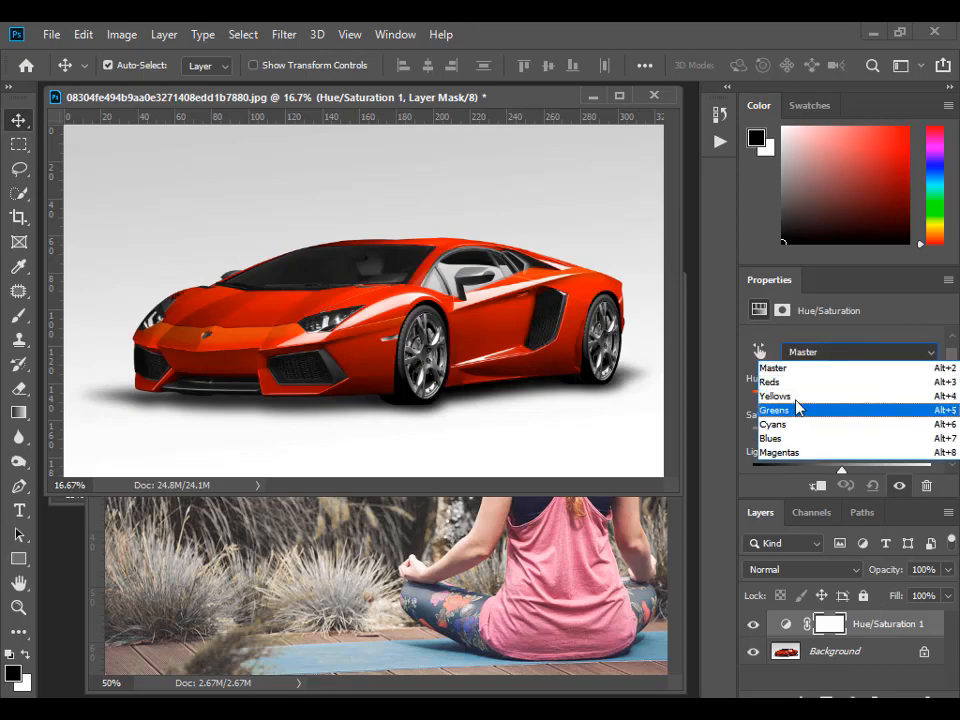
pyautogui.click(790, 382)
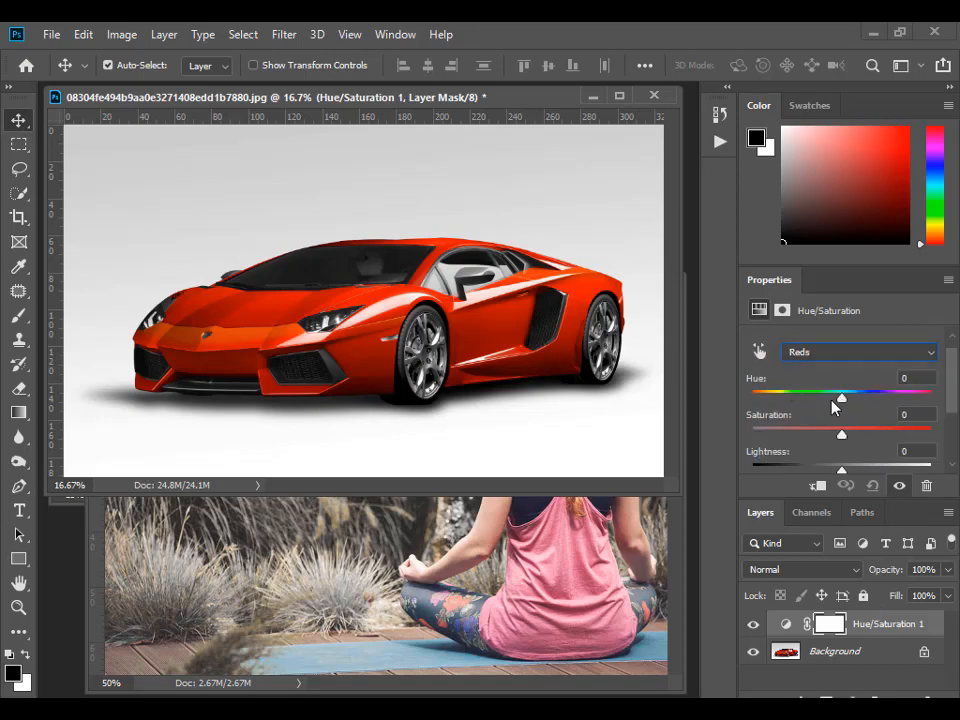
pyautogui.moveTo(832, 406); pyautogui.dragTo(889, 413)
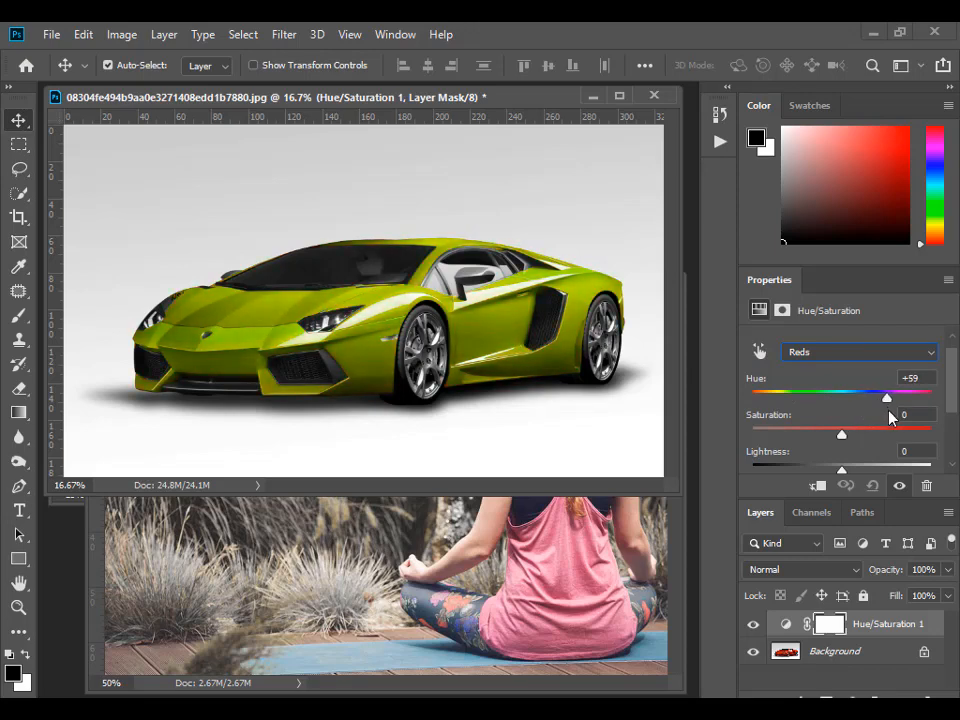
# Try a Reds range of 309°/340°–10°/42° and a hue of -69 on the car, restoring the hue to +59
pyautogui.scroll(-1, 857, 425)
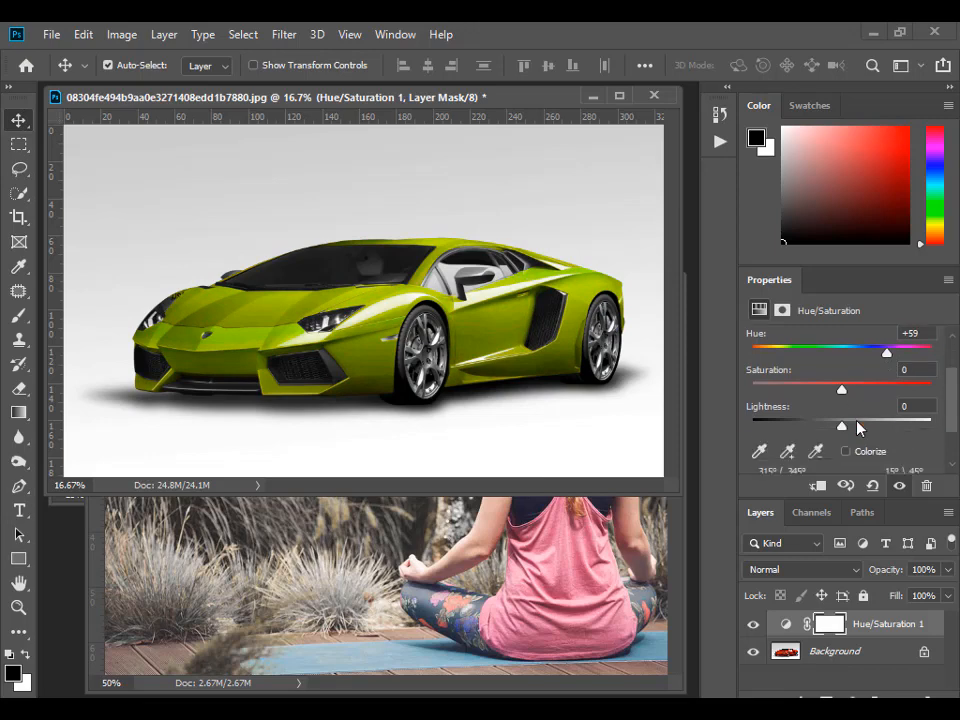
pyautogui.scroll(1, 857, 423)
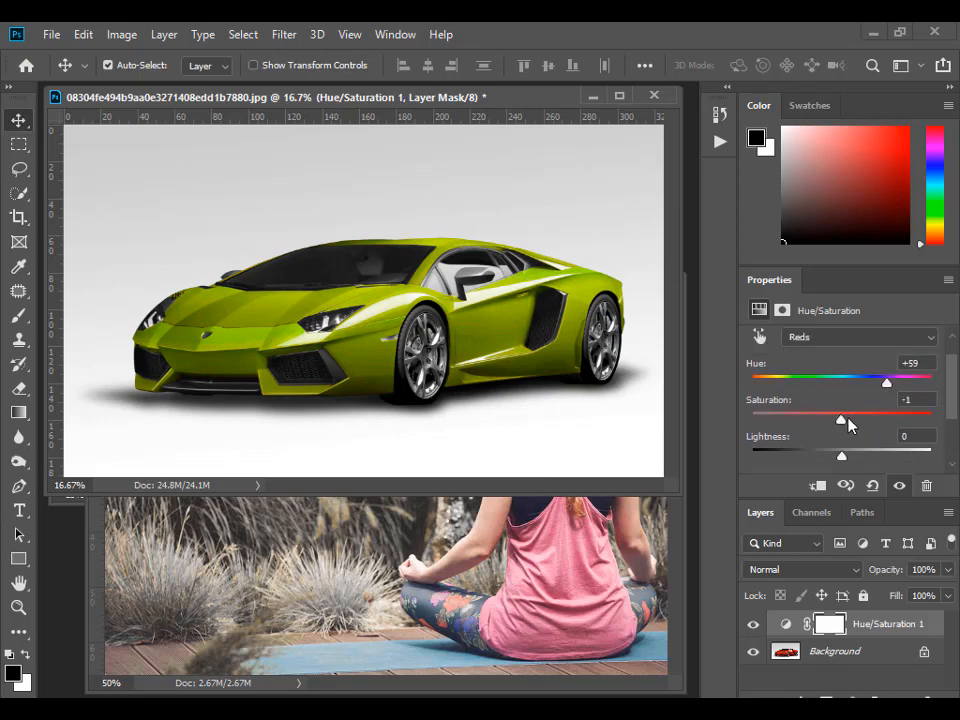
pyautogui.moveTo(842, 420)
pyautogui.mouseDown()
pyautogui.moveTo(882, 421)
pyautogui.moveTo(843, 421)
pyautogui.mouseUp()
pyautogui.scroll(-1, 853, 438)
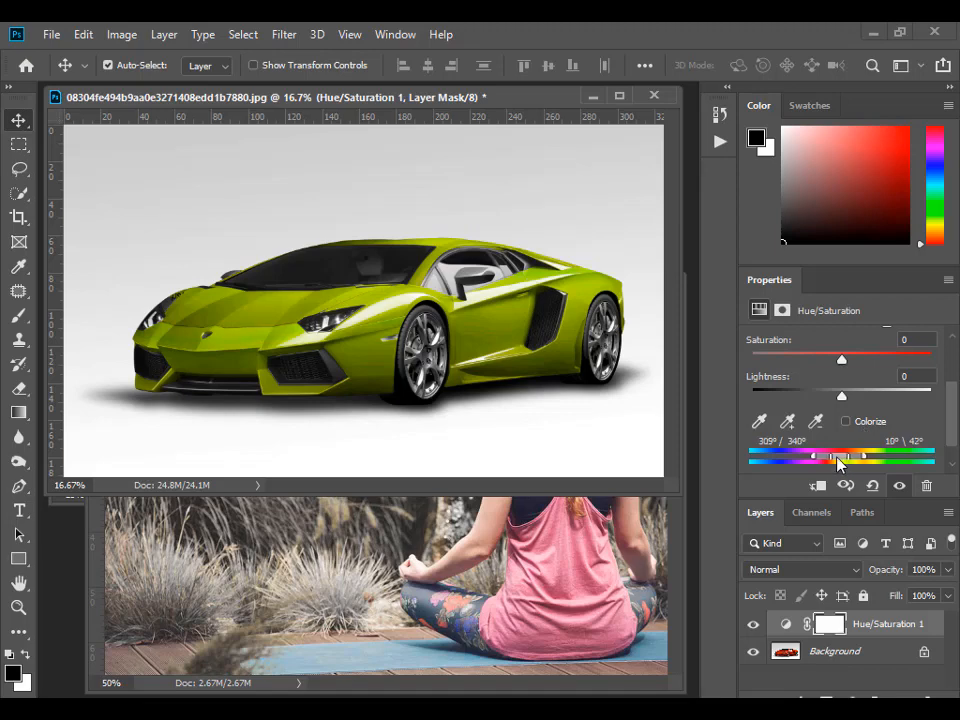
pyautogui.moveTo(849, 456)
pyautogui.mouseDown()
pyautogui.moveTo(857, 461)
pyautogui.moveTo(819, 463)
pyautogui.moveTo(835, 464)
pyautogui.mouseUp()
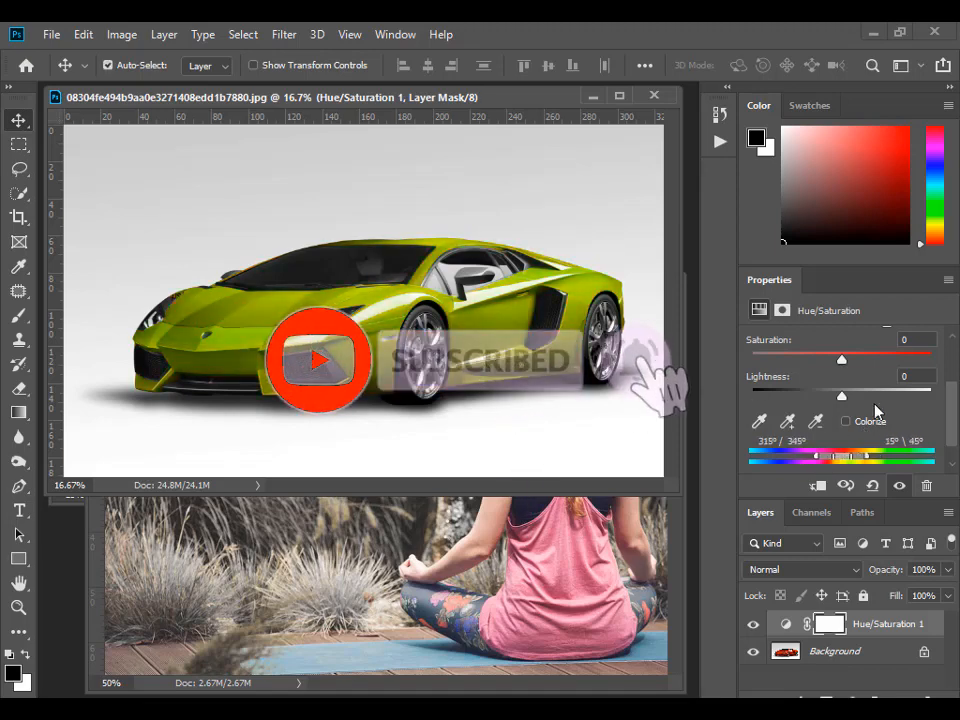
pyautogui.scroll(1, 878, 414)
pyautogui.moveTo(890, 386); pyautogui.dragTo(801, 390)
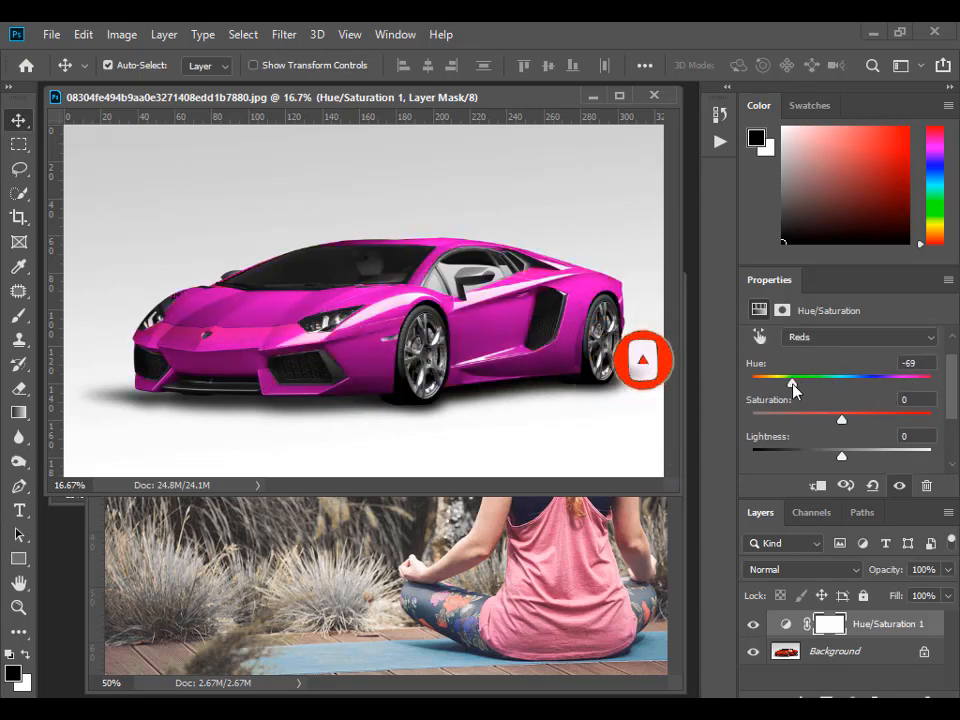
pyautogui.moveTo(797, 389); pyautogui.dragTo(887, 392)
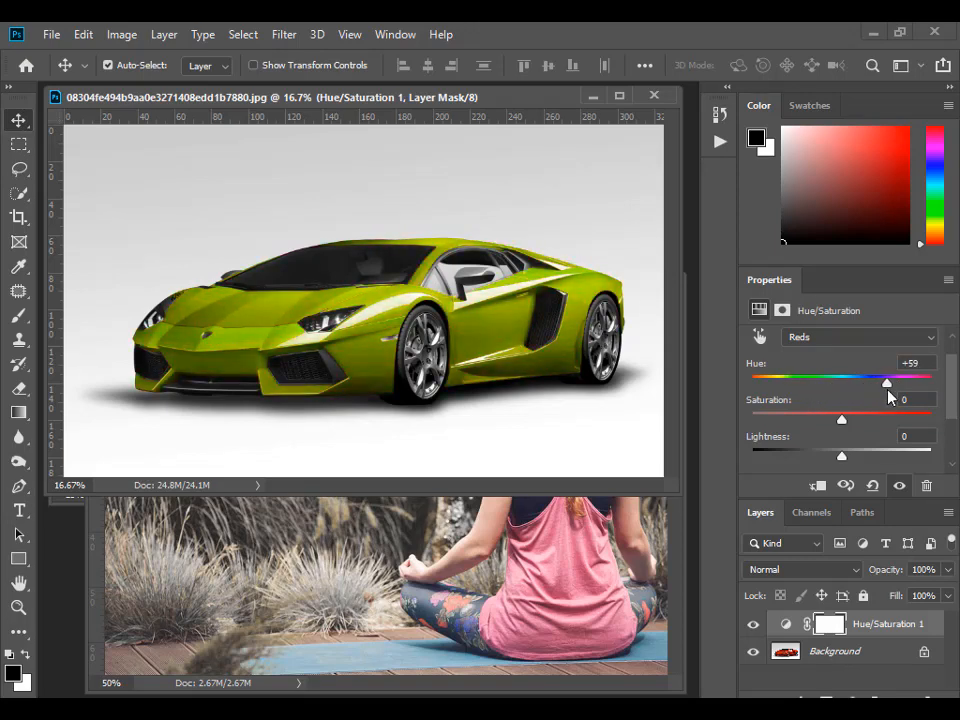
# Inspect the recolored car body up close and set the Reds hue to +62
pyautogui.scroll(3, 392, 325)
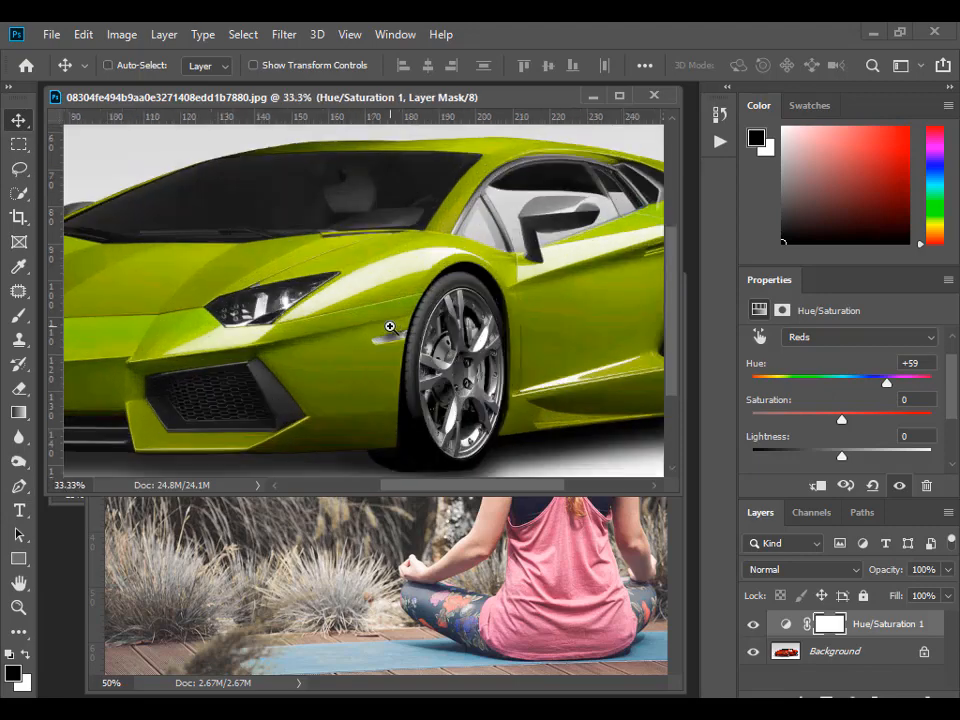
pyautogui.scroll(-2, 410, 326)
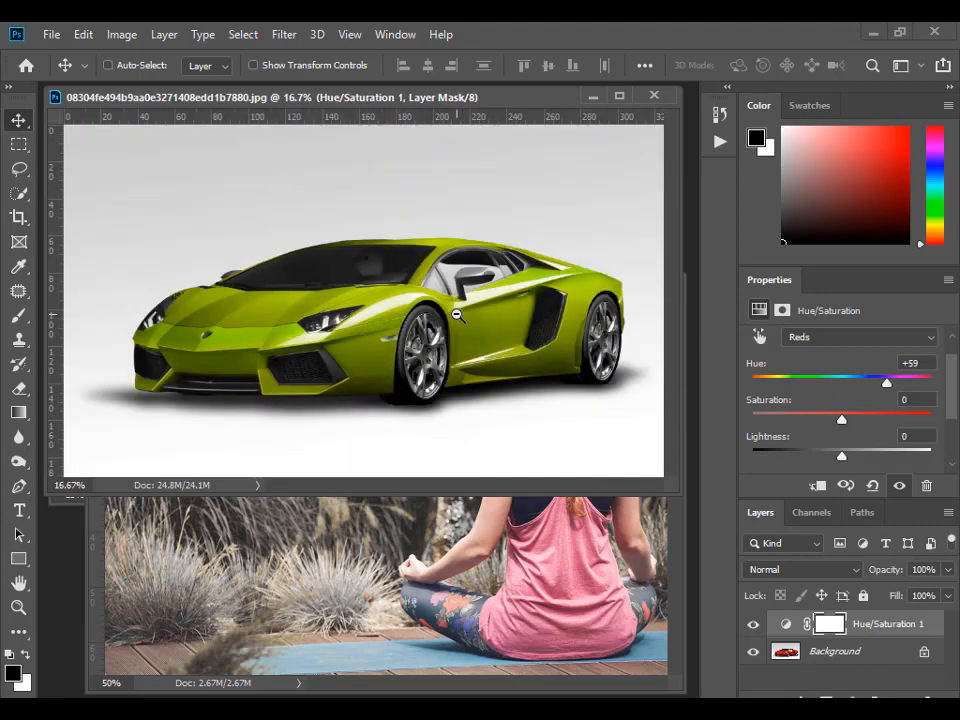
pyautogui.scroll(1, 520, 345)
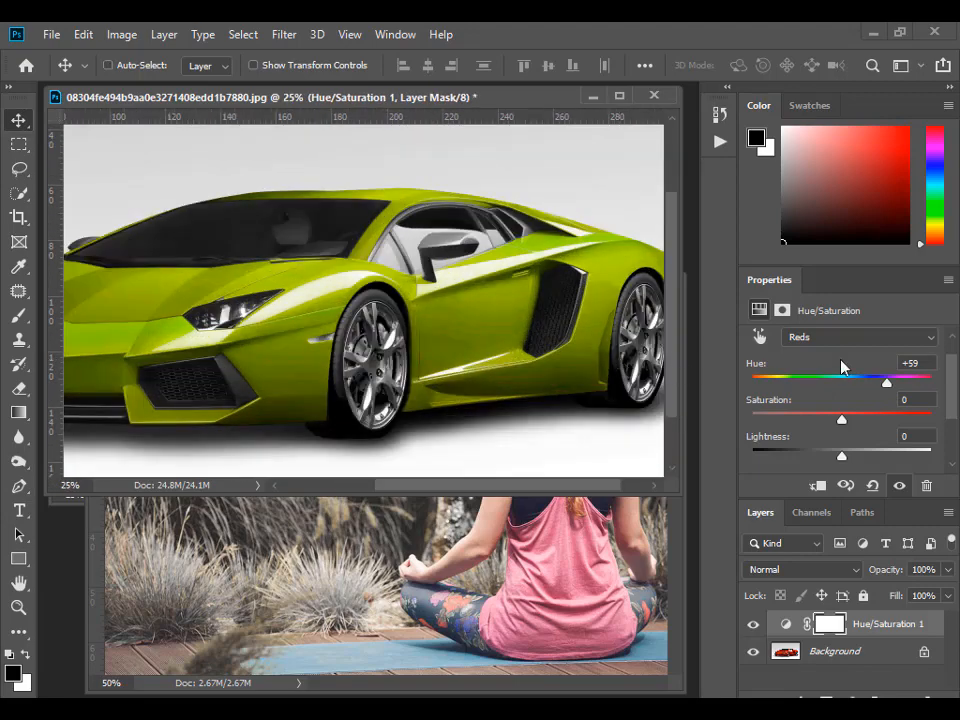
pyautogui.moveTo(885, 382)
pyautogui.mouseDown()
pyautogui.moveTo(872, 385)
pyautogui.moveTo(900, 385)
pyautogui.moveTo(879, 384)
pyautogui.moveTo(889, 390)
pyautogui.mouseUp()
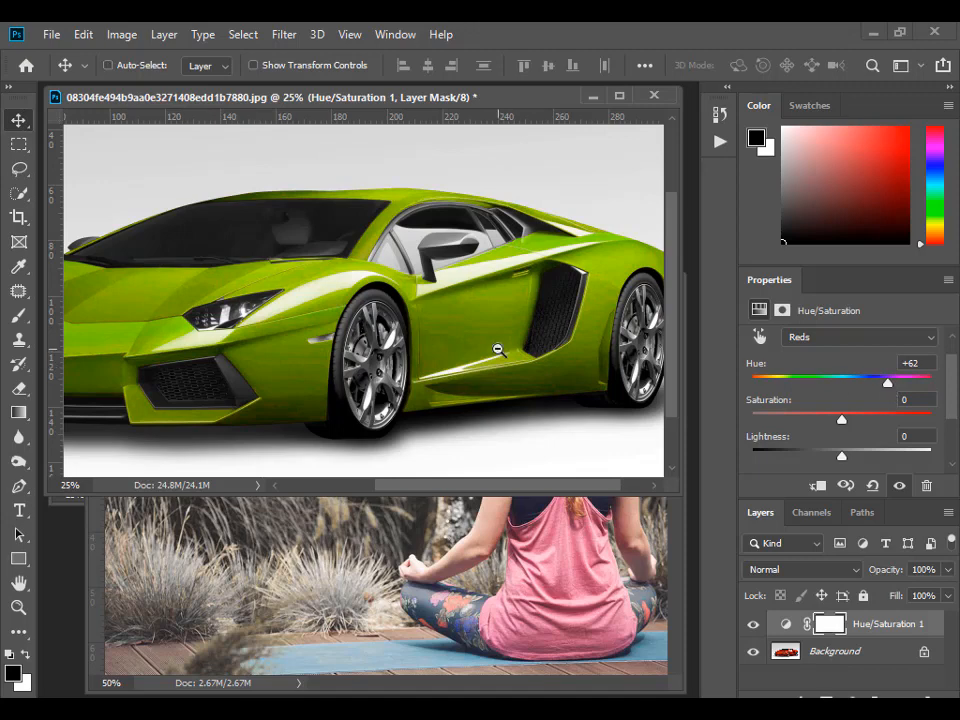
# Compare the whole car before and after recoloring by toggling its Hue/Saturation layer's visibility
pyautogui.keyDown('alt'); pyautogui.click(498, 349); pyautogui.keyUp('alt')
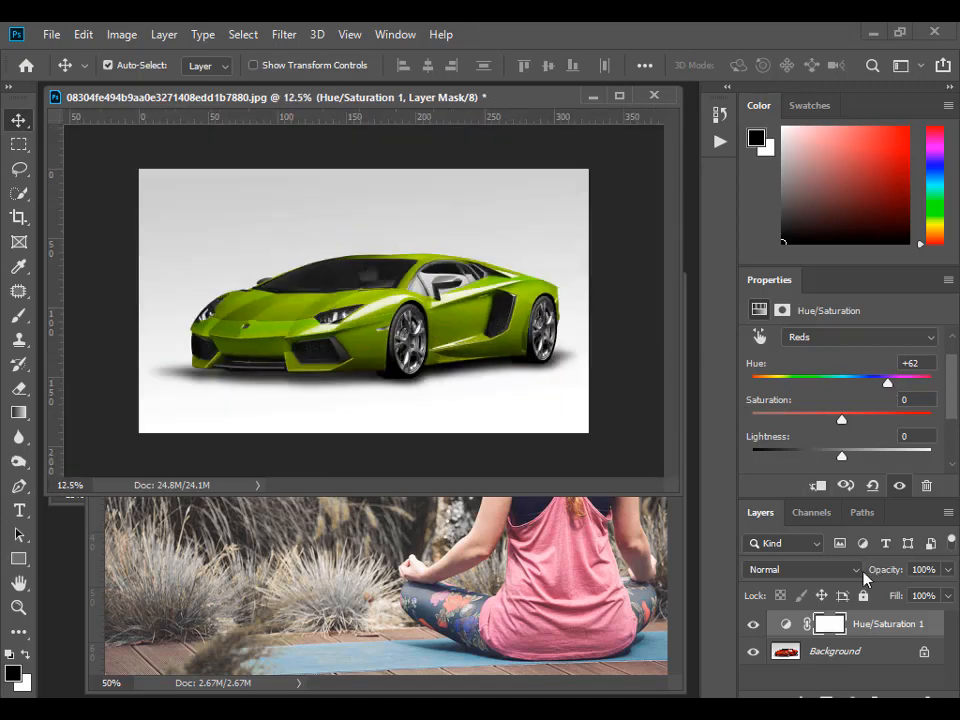
pyautogui.click(754, 625)
pyautogui.click(754, 625)
pyautogui.click(754, 625)
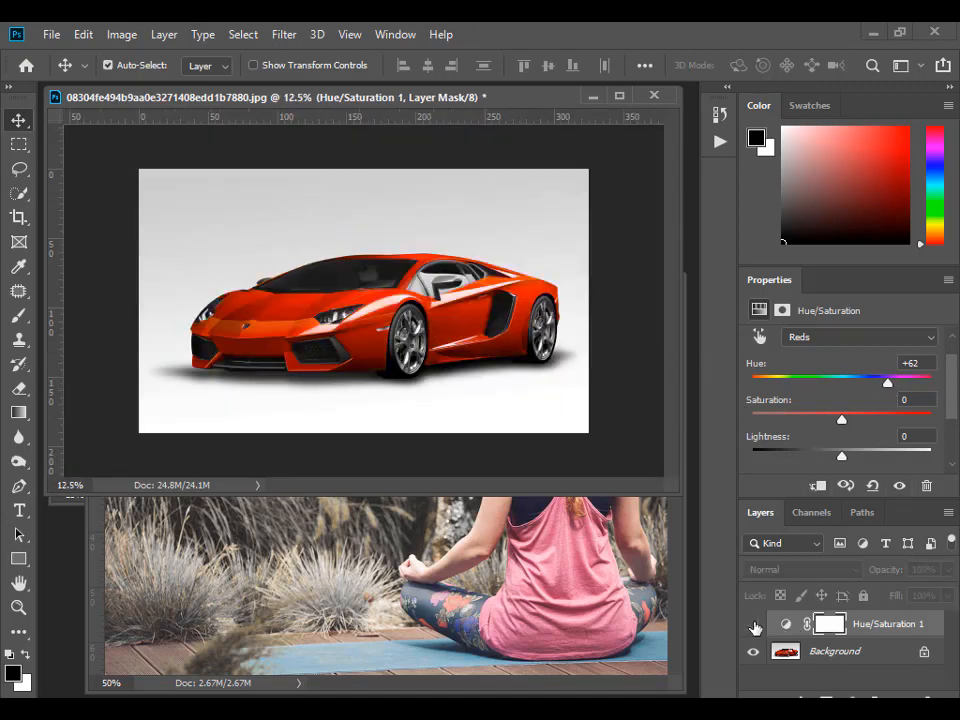
pyautogui.click(754, 625)
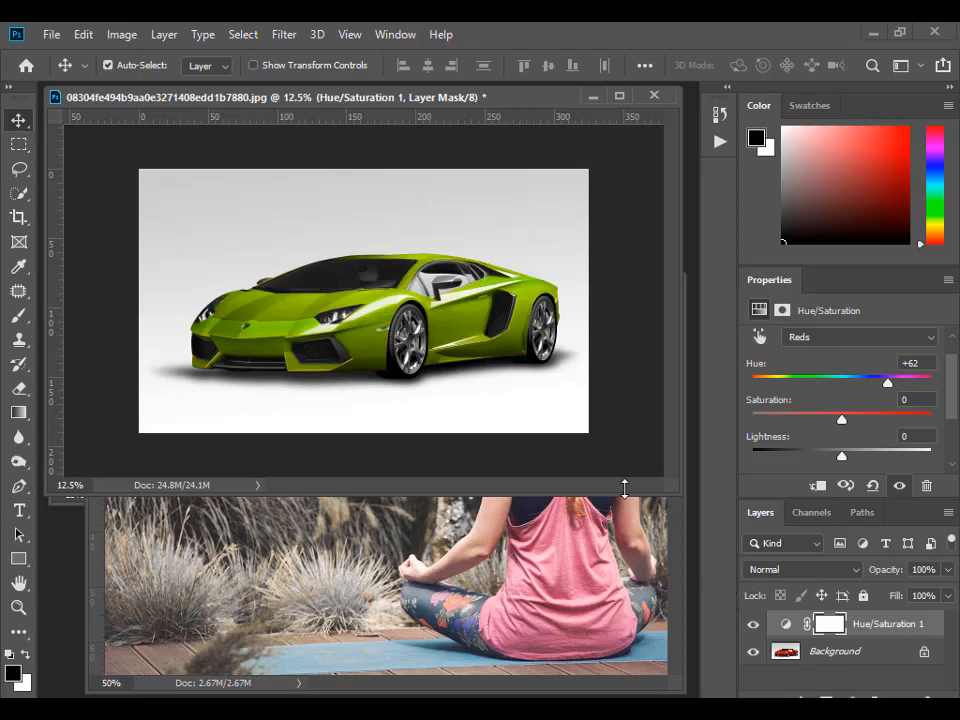
# Bring the woman-meditating photo to the front and compare it with and without the second Hue/Saturation layer
pyautogui.click(565, 505)
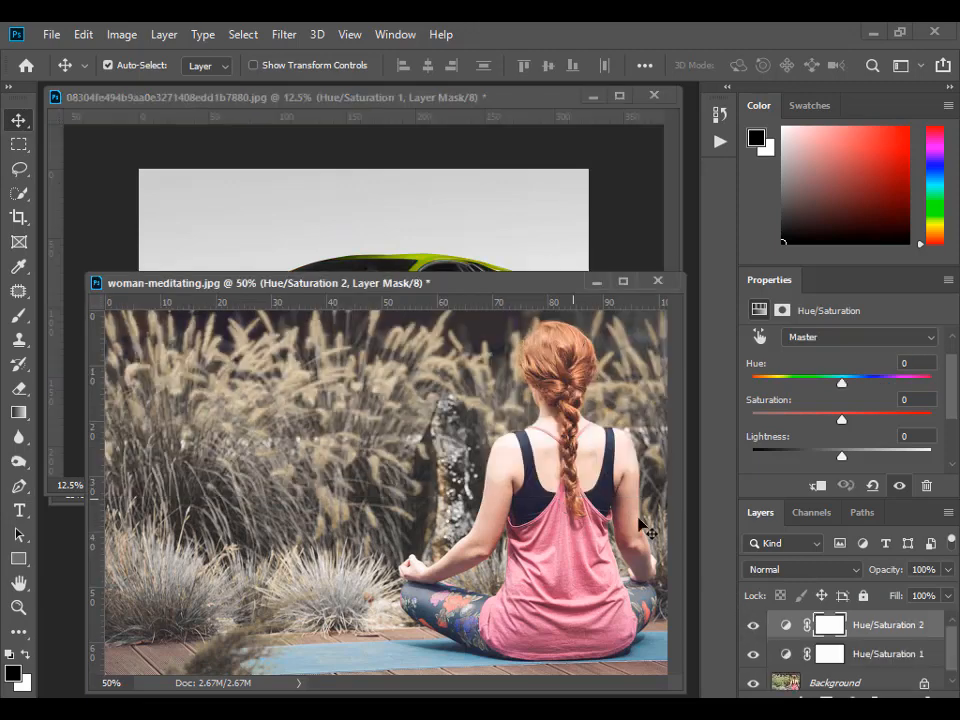
pyautogui.click(755, 626)
pyautogui.click(755, 626)
pyautogui.click(757, 629)
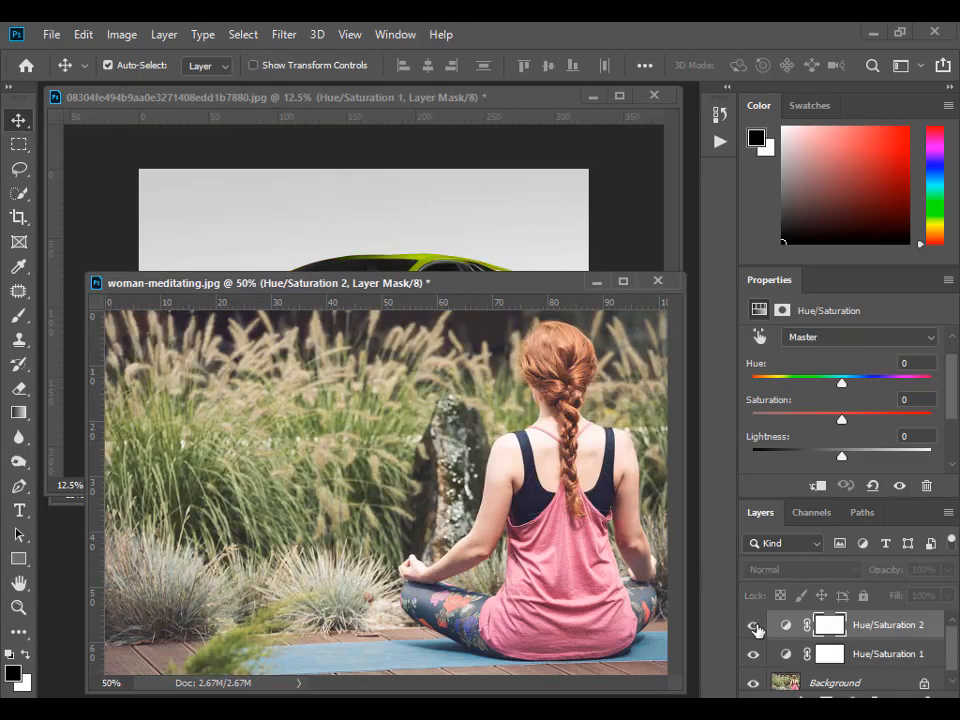
pyautogui.click(757, 629)
# Switch to the girl-in-school photo and compare the shirt color with and without the Hue/Saturation layer
pyautogui.hotkey('ctrl', 'Tab')
pyautogui.hotkey('ctrl', 'Tab')
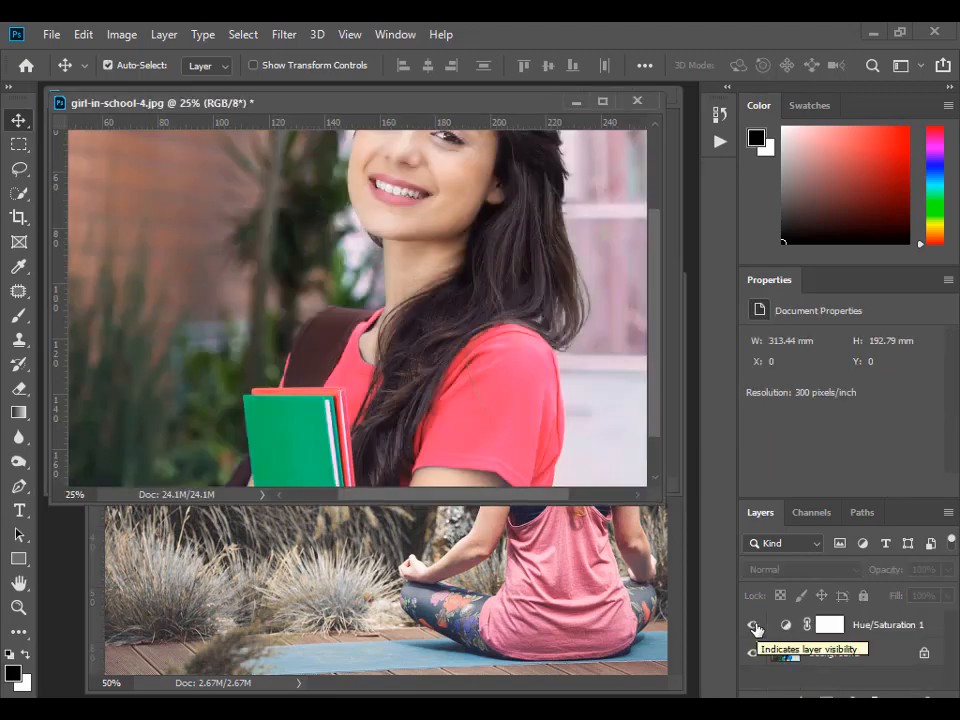
pyautogui.hotkey('ctrl', '0')
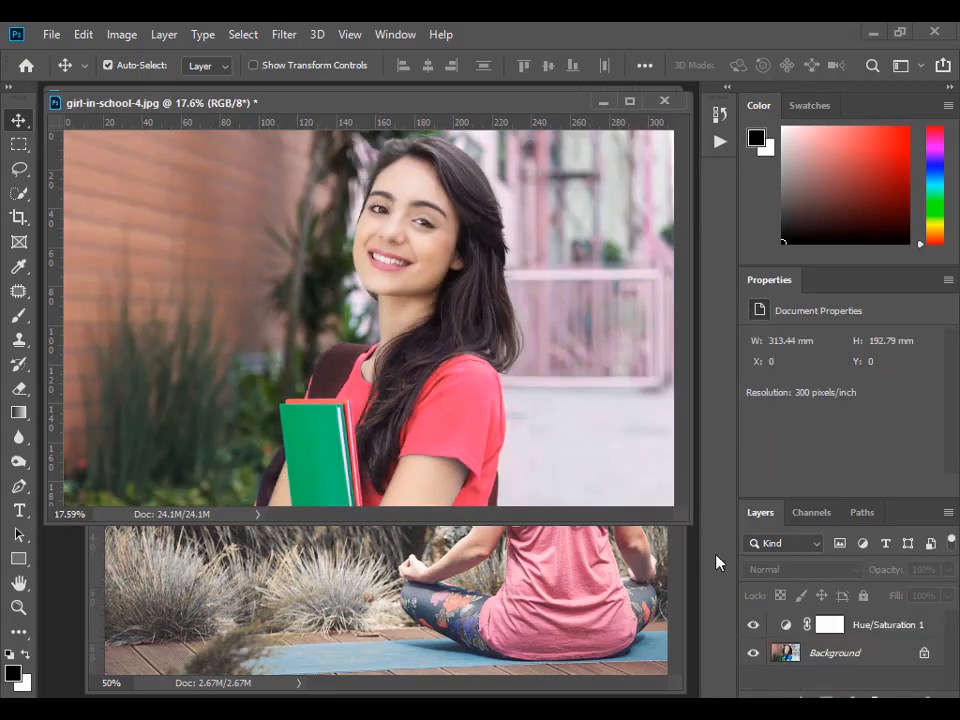
pyautogui.click(755, 626)
pyautogui.click(755, 626)
pyautogui.scroll(1, 488, 371)
pyautogui.moveTo(349, 371); pyautogui.dragTo(478, 360)
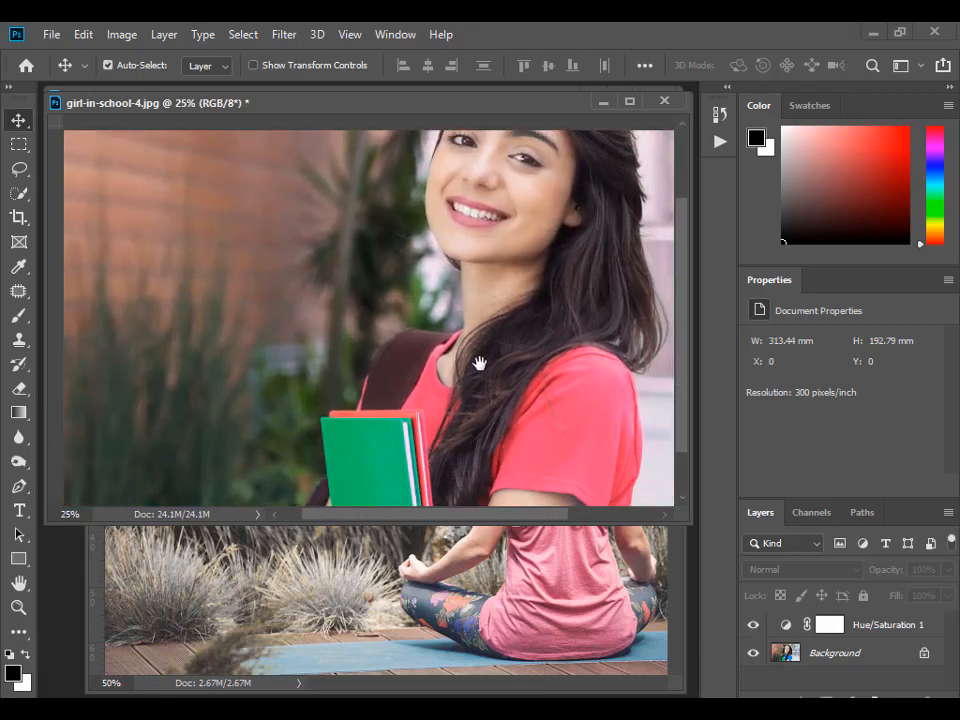
pyautogui.click(753, 625)
pyautogui.click(753, 625)
# Switch to the photo of the woman in red glasses and compare it with and without its Hue/Saturation layer
pyautogui.hotkey('ctrl', 'Tab')
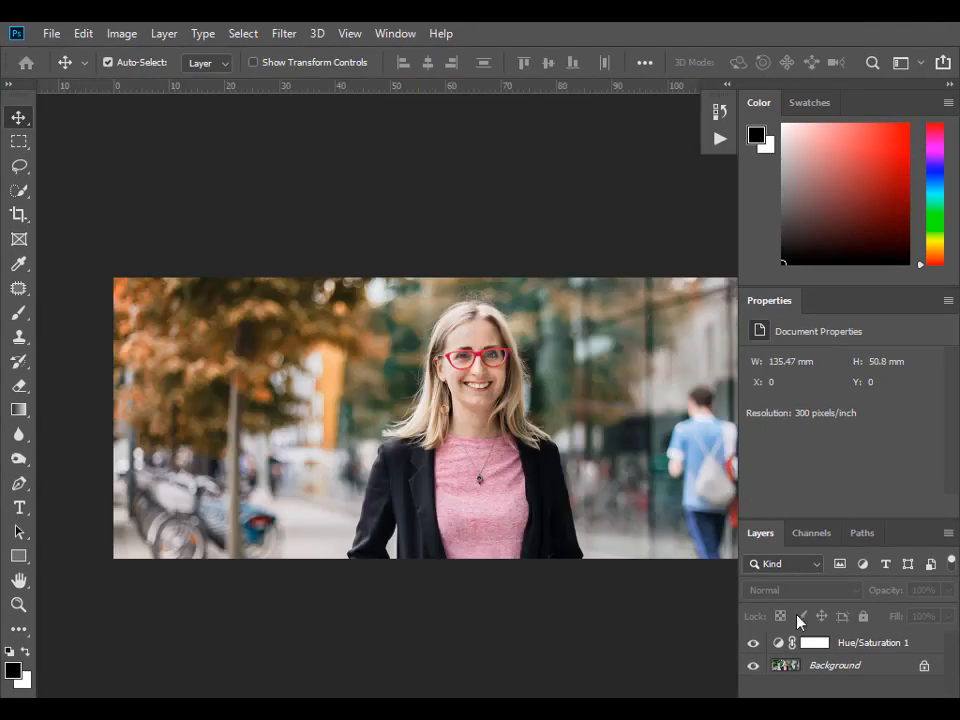
pyautogui.click(753, 647)
pyautogui.click(753, 647)
pyautogui.click(753, 647)
pyautogui.click(753, 647)
pyautogui.keyDown('ctrl'); pyautogui.keyDown('alt'); pyautogui.click(494, 394); pyautogui.keyUp('alt'); pyautogui.keyUp('ctrl')
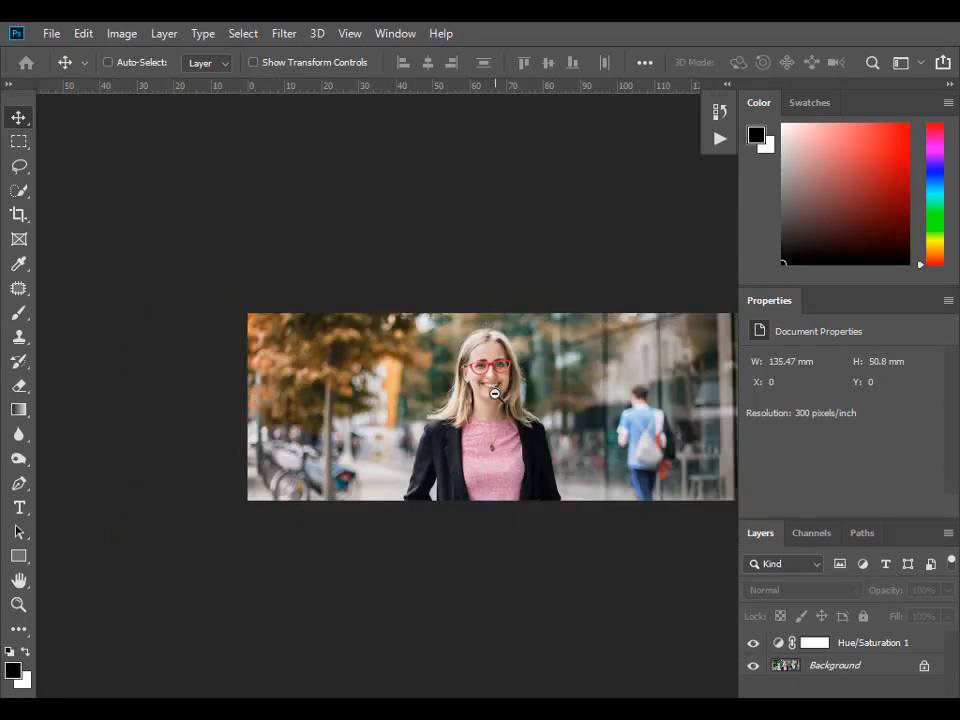
pyautogui.keyDown('ctrl'); pyautogui.keyDown('alt'); pyautogui.click(495, 394); pyautogui.keyUp('alt'); pyautogui.keyUp('ctrl')
pyautogui.moveTo(526, 392); pyautogui.dragTo(383, 368)
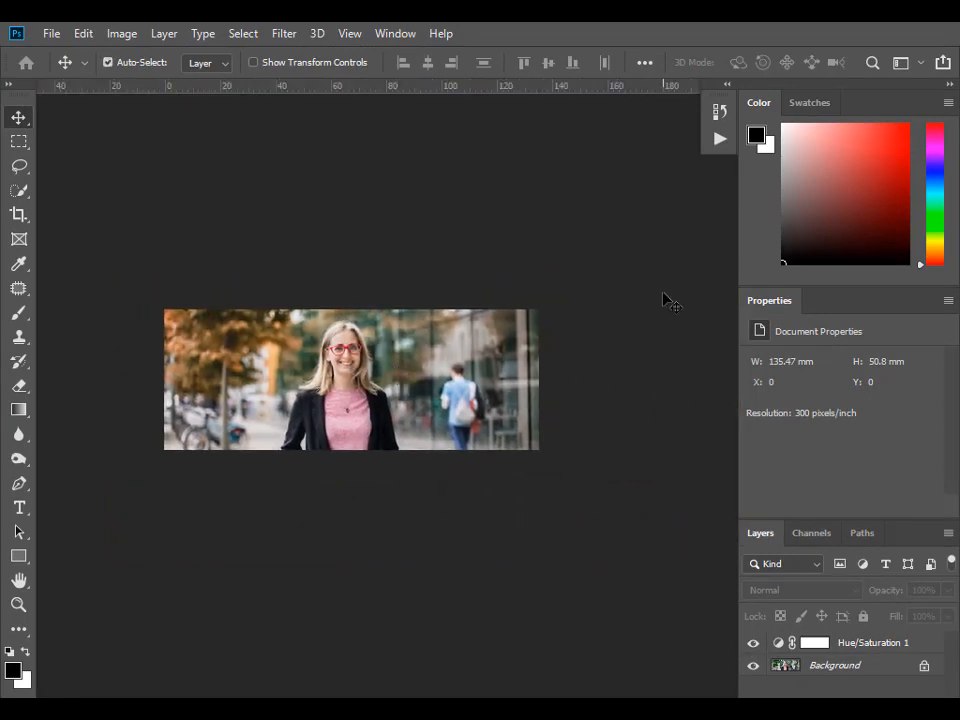